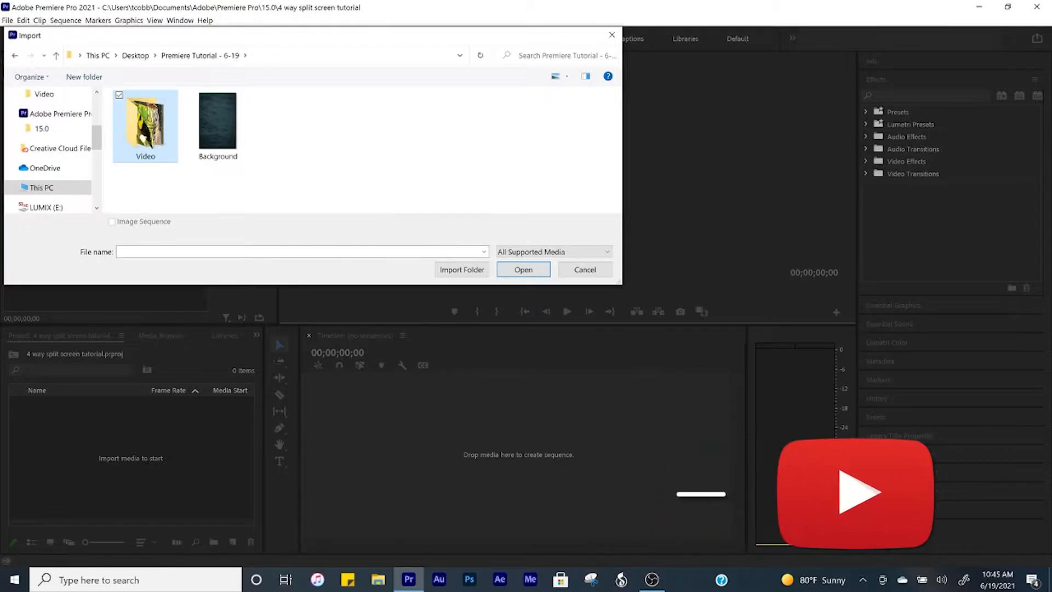
Step: Import the whole Video folder of clips into the project
click(461, 269)
click(33, 404)
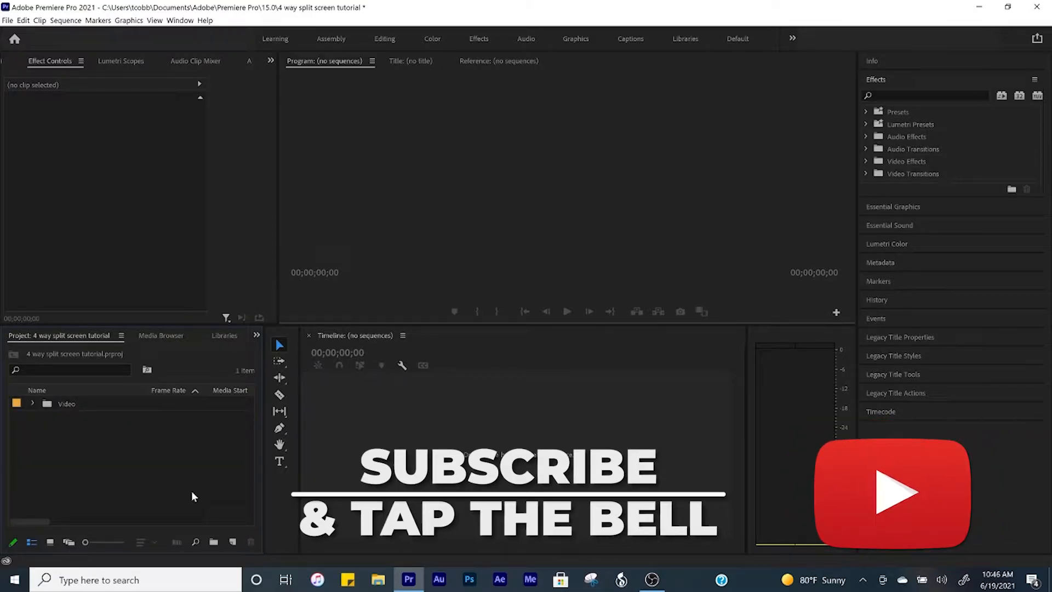
Step: Create a new sequence from the Digital SLR DSLR 1080p24 preset with a 1920 by 1080 frame size
right_click(69, 468)
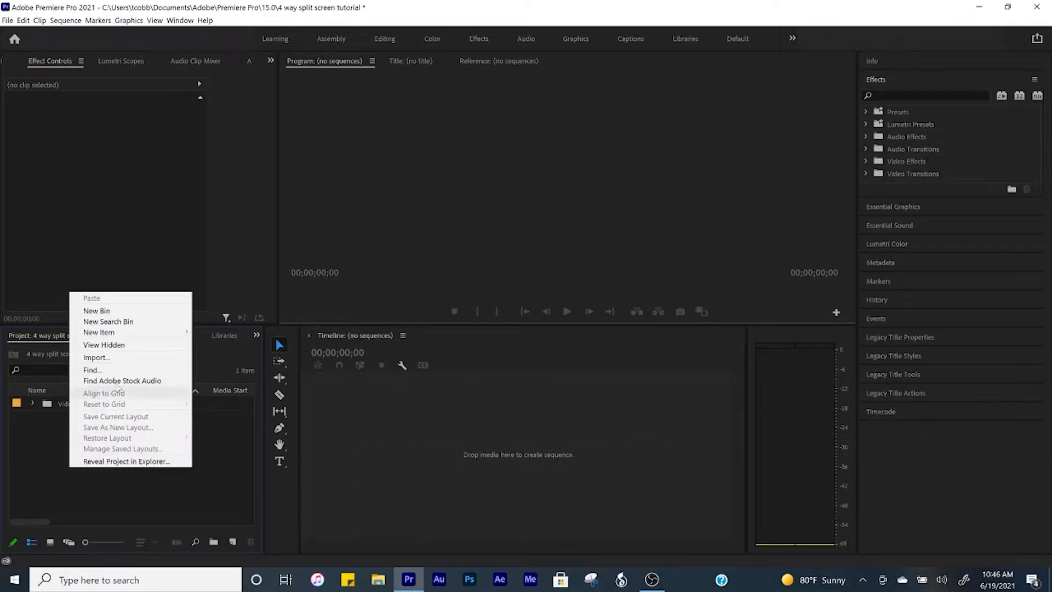
mouse_move(117, 334)
click(210, 333)
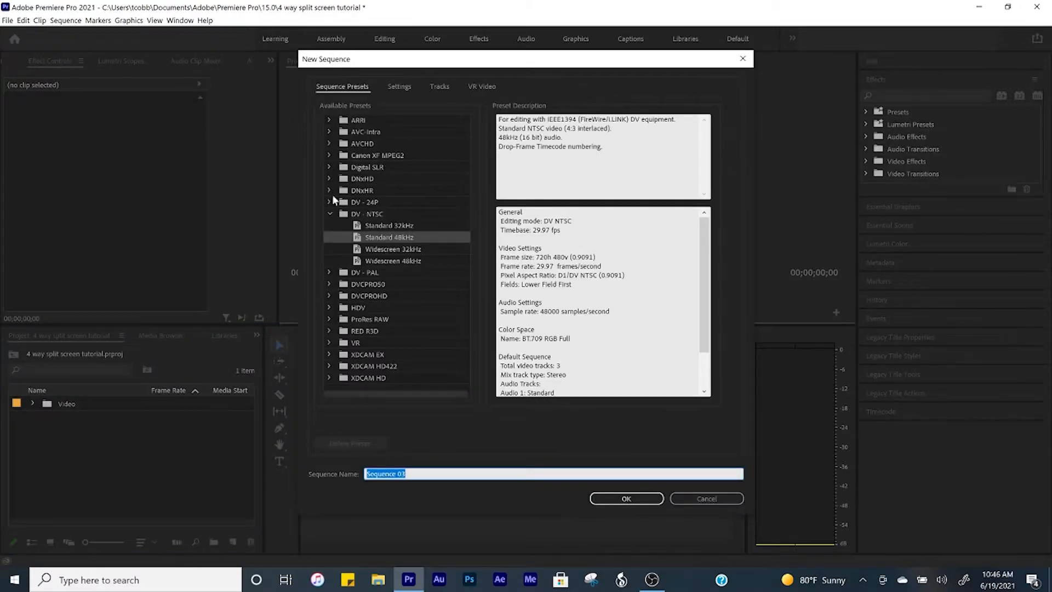
click(329, 167)
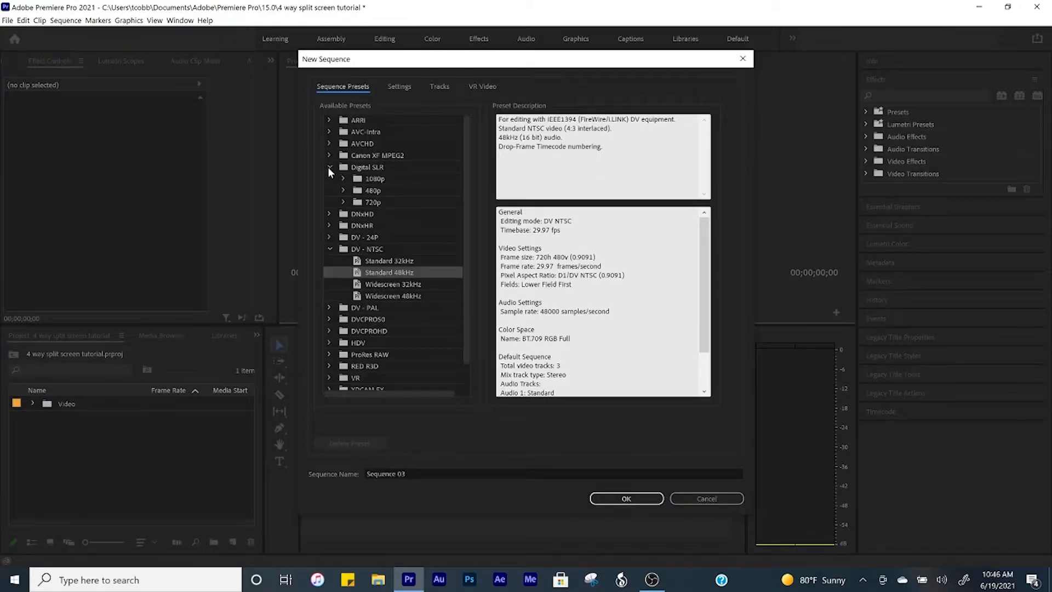
click(342, 178)
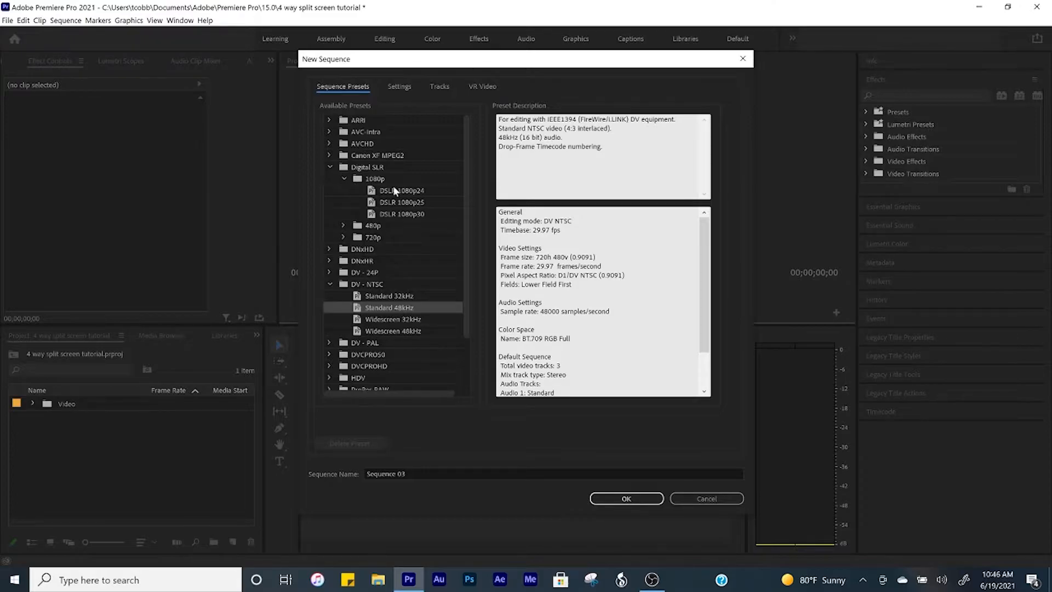
click(411, 191)
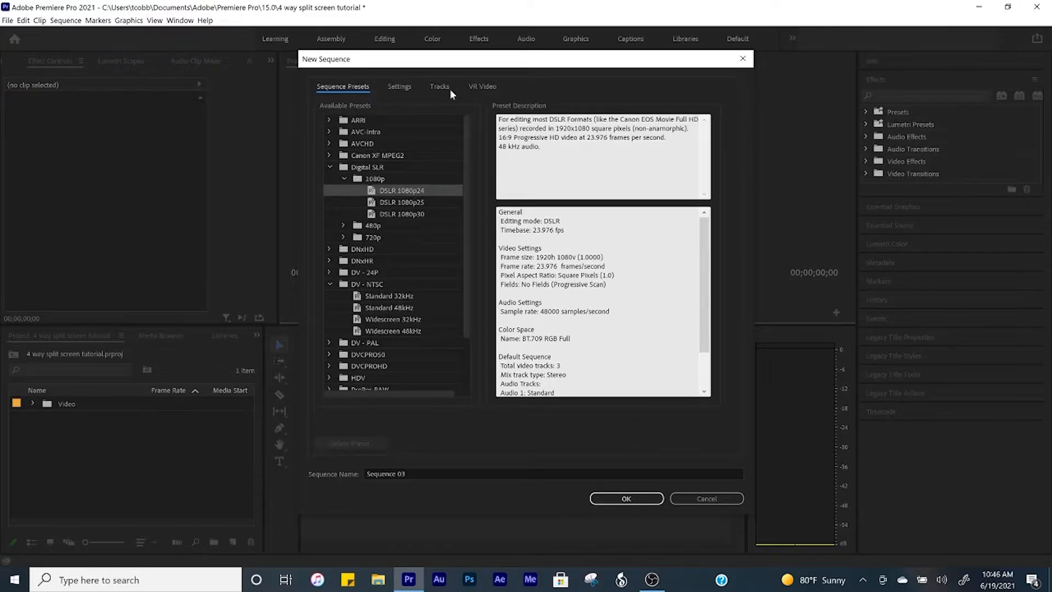
click(403, 86)
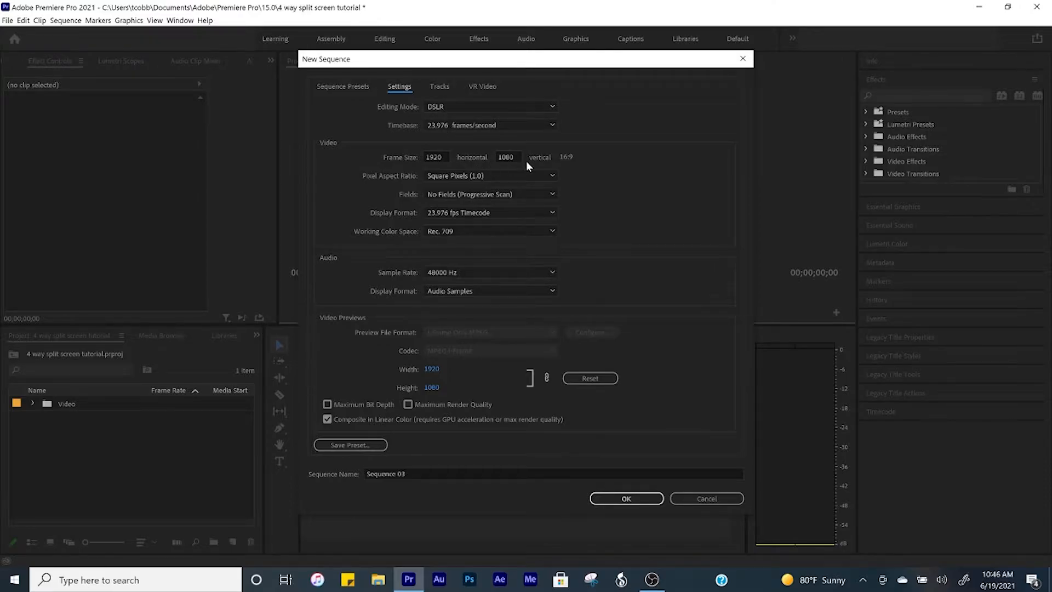
click(636, 498)
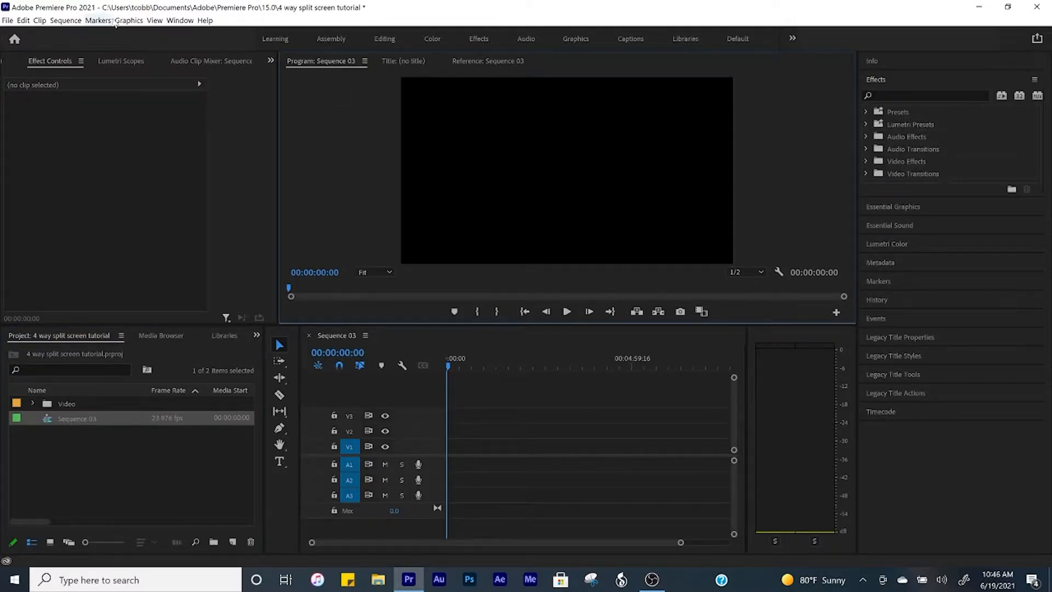
Step: Show the rulers in the program monitor and add a vertical guide down the frame's center at 480 pixels
click(156, 23)
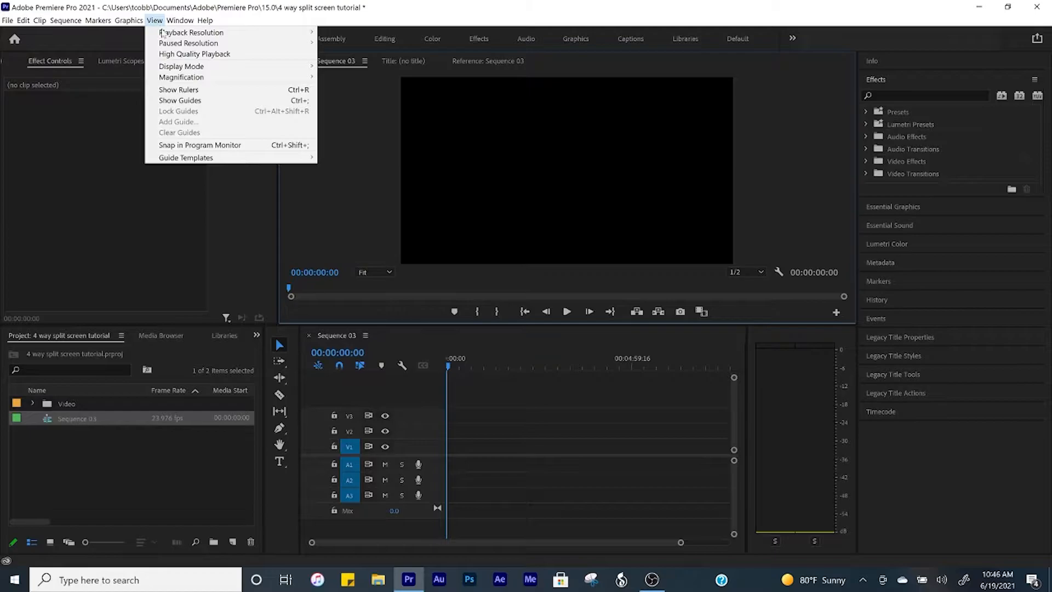
click(188, 90)
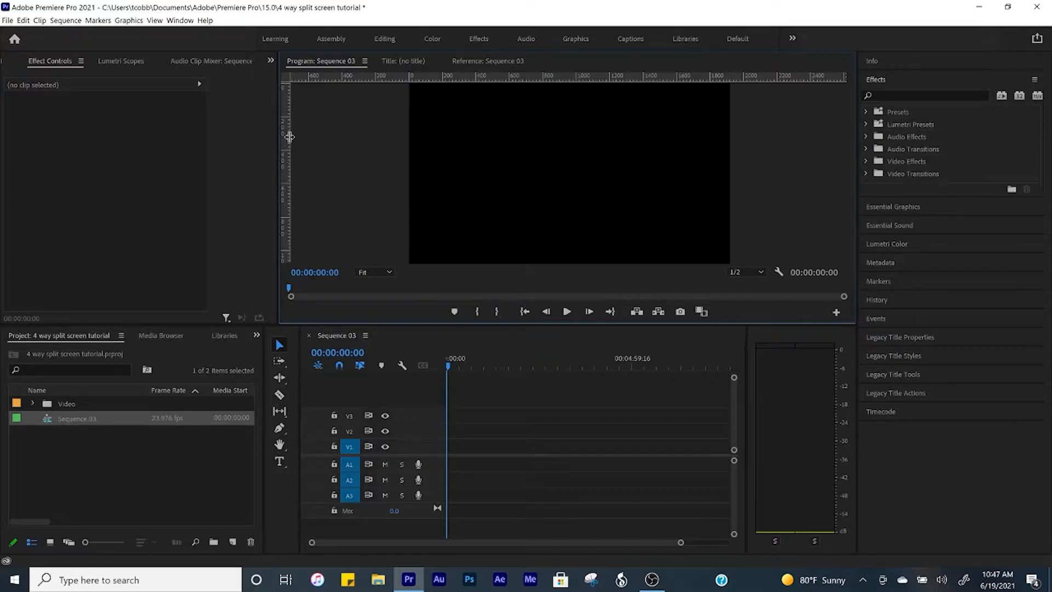
drag(289, 136, 730, 161)
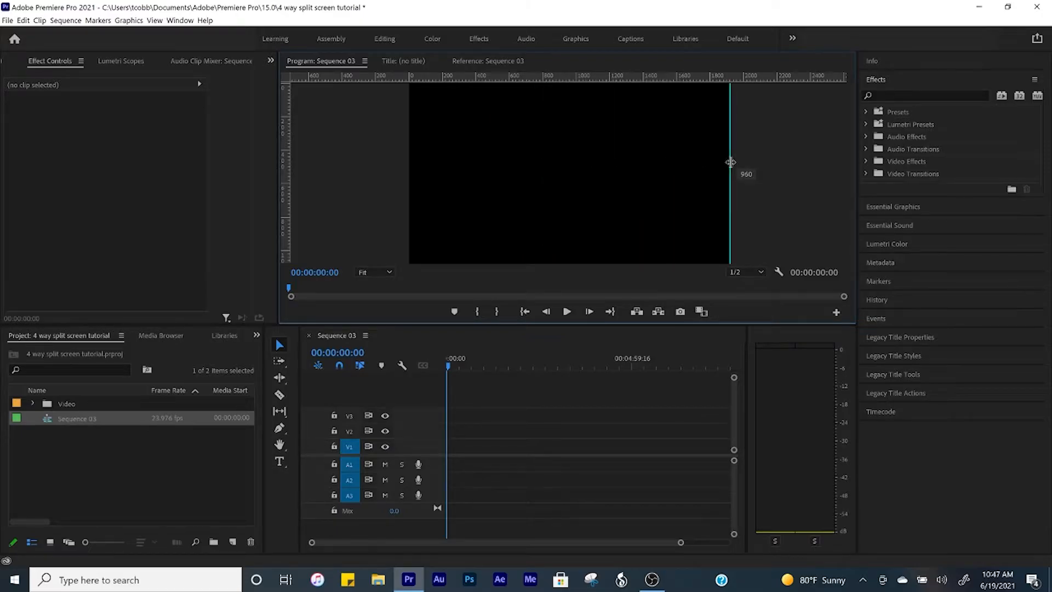
drag(730, 162, 570, 157)
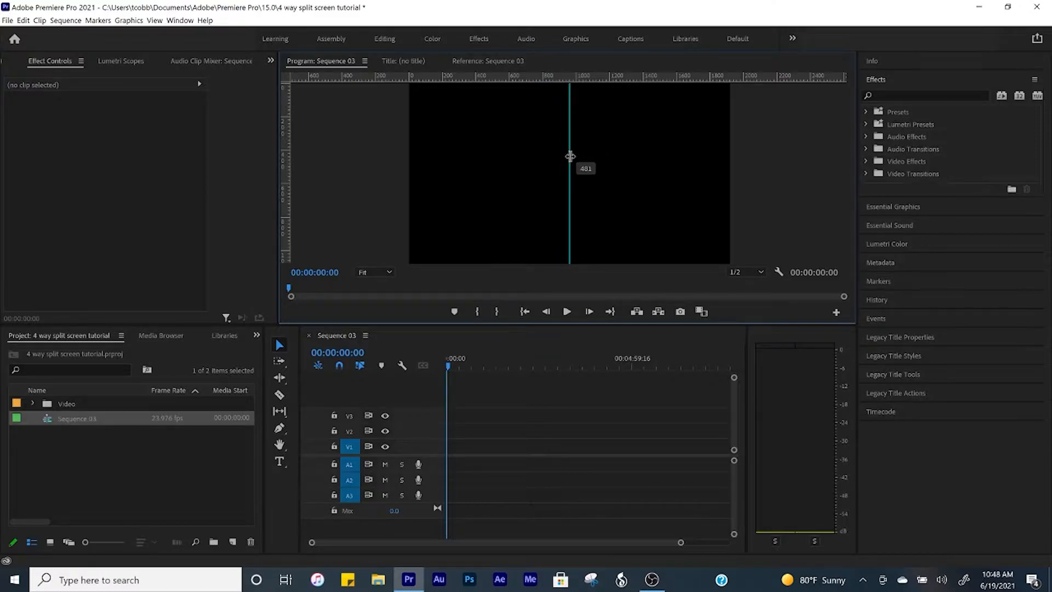
drag(569, 156, 570, 156)
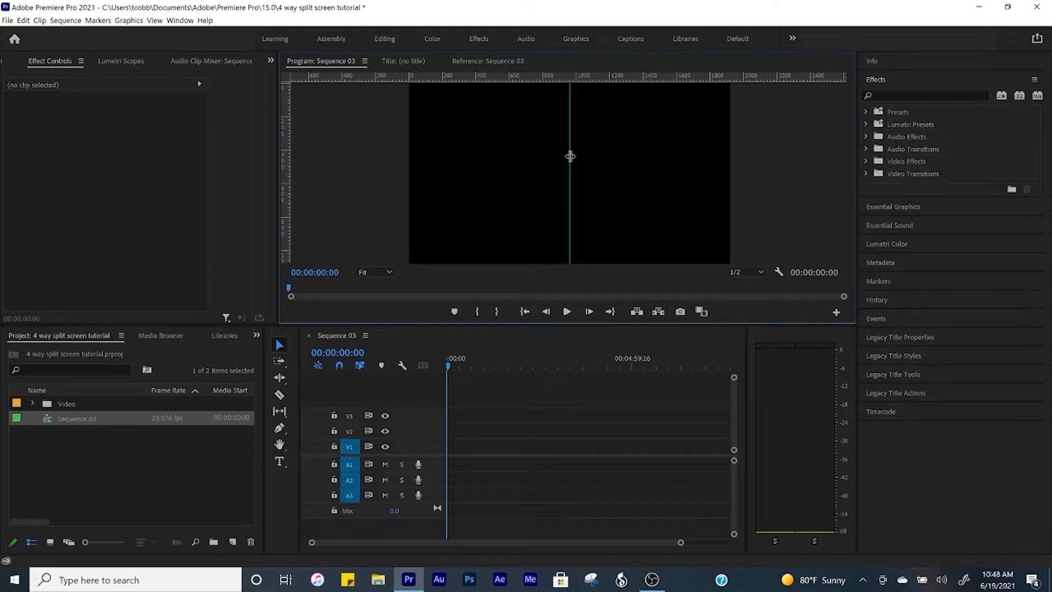
right_click(570, 157)
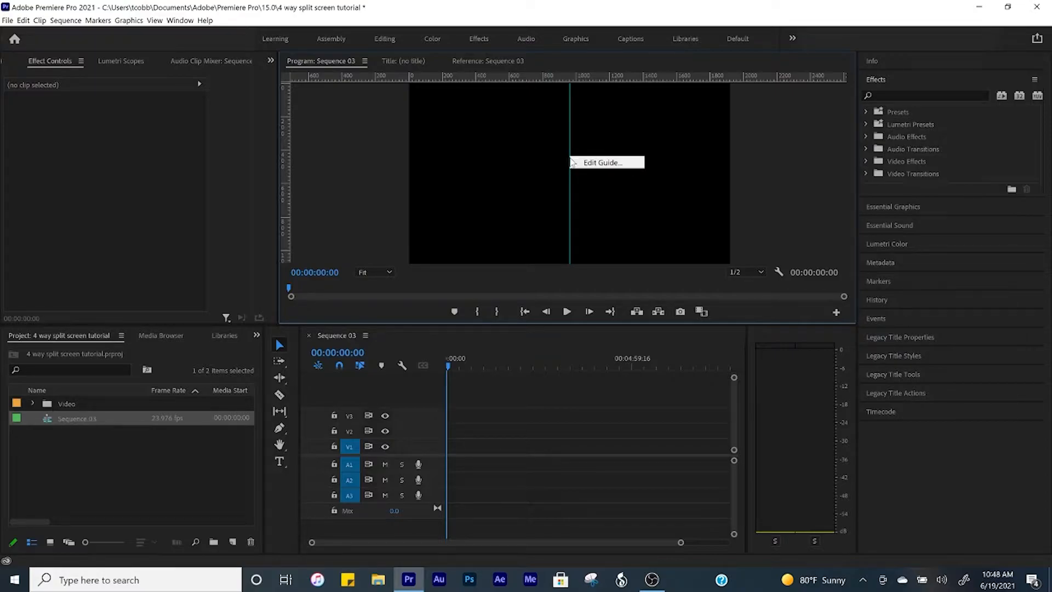
click(577, 162)
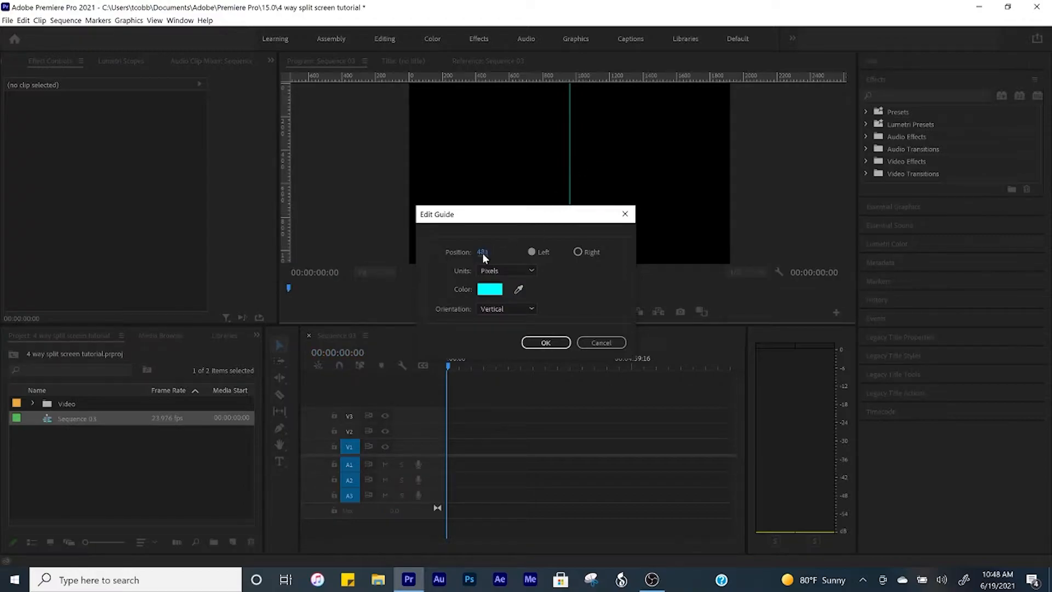
text(480)
click(556, 343)
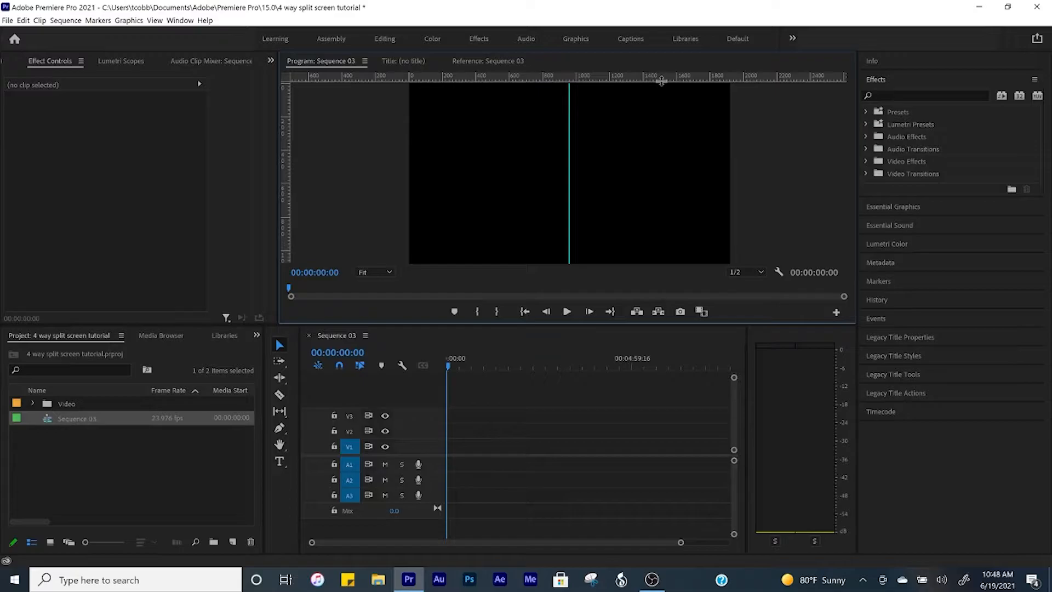
Step: Add a horizontal guide across the middle of the frame and lock the guides
drag(661, 81, 661, 173)
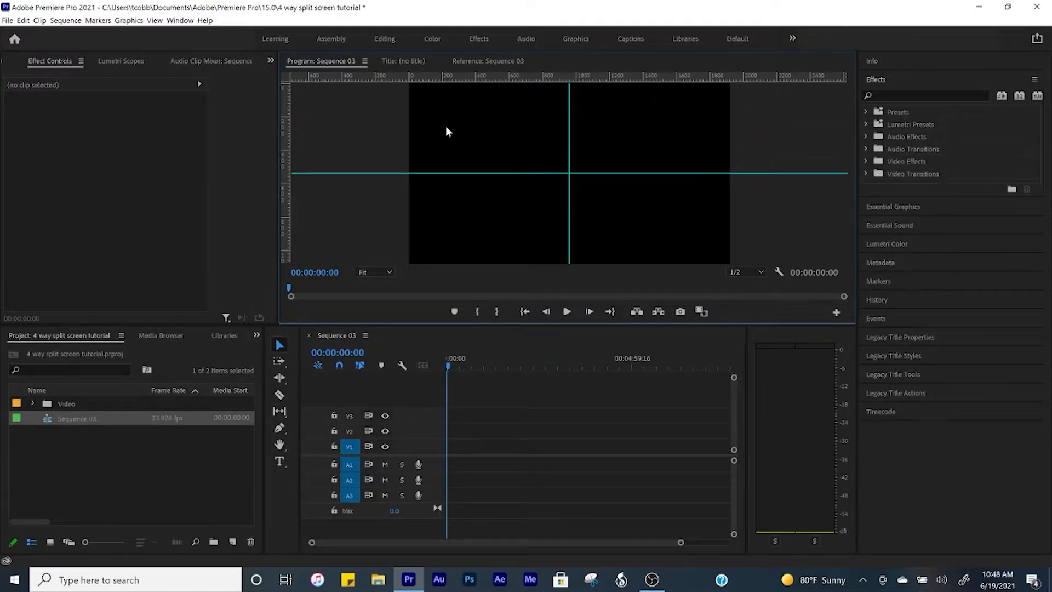
click(155, 20)
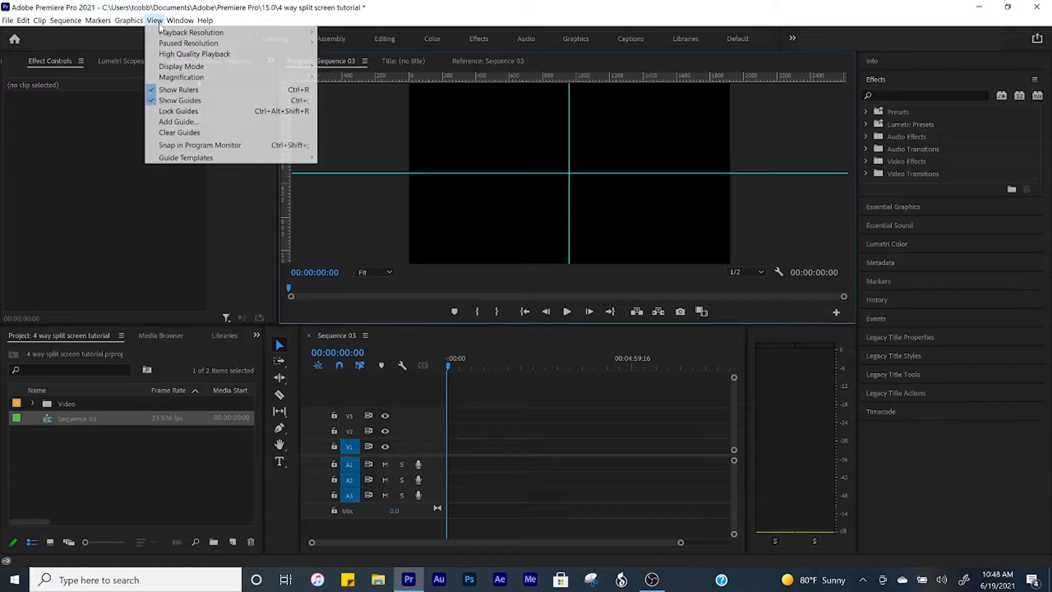
click(176, 110)
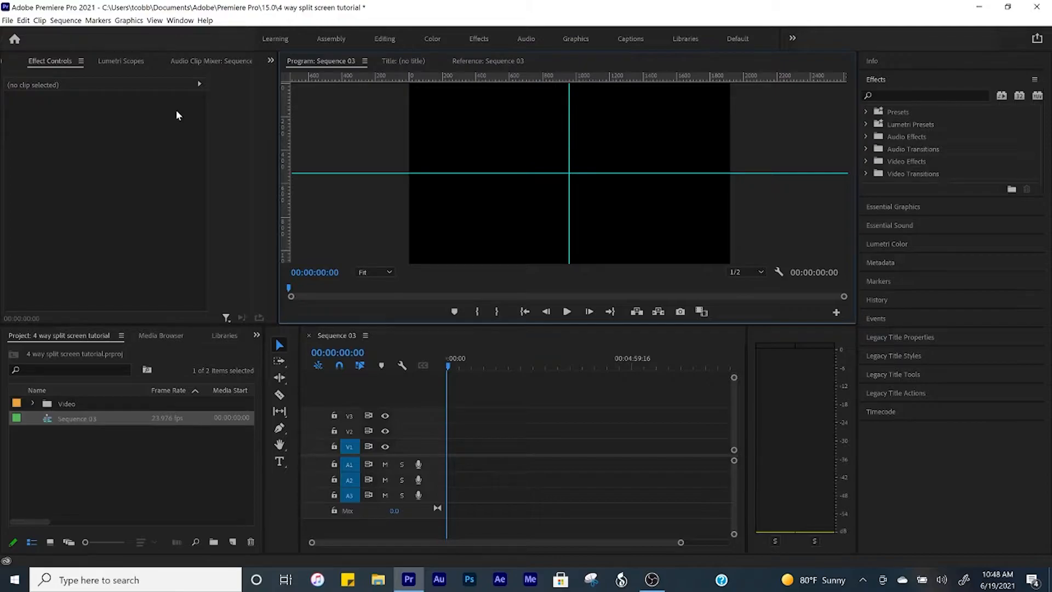
Step: Create a second sequence named Video 1 with a frame size of 960 by 540
click(75, 447)
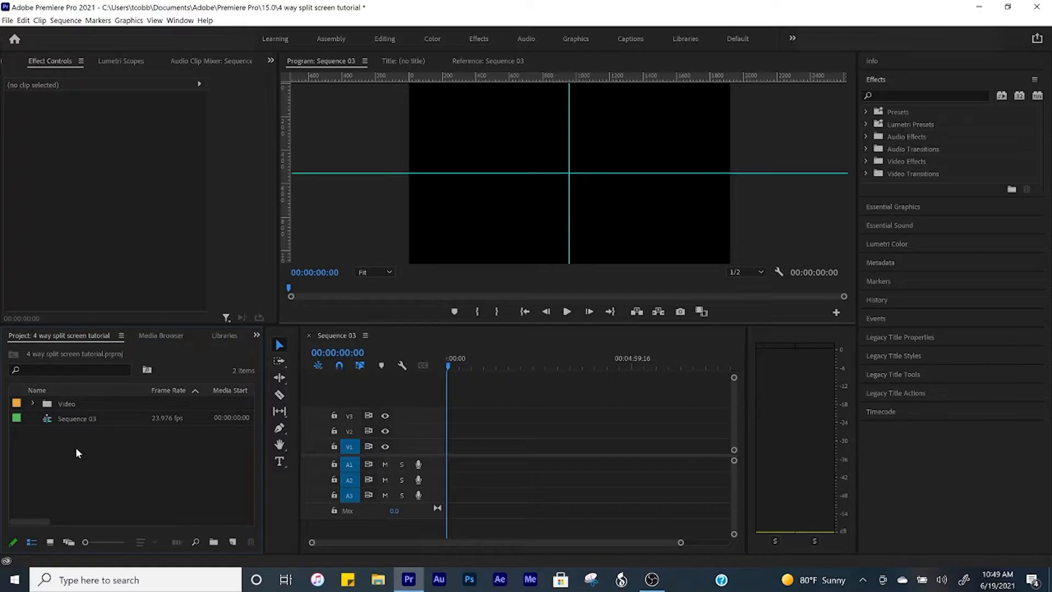
right_click(58, 465)
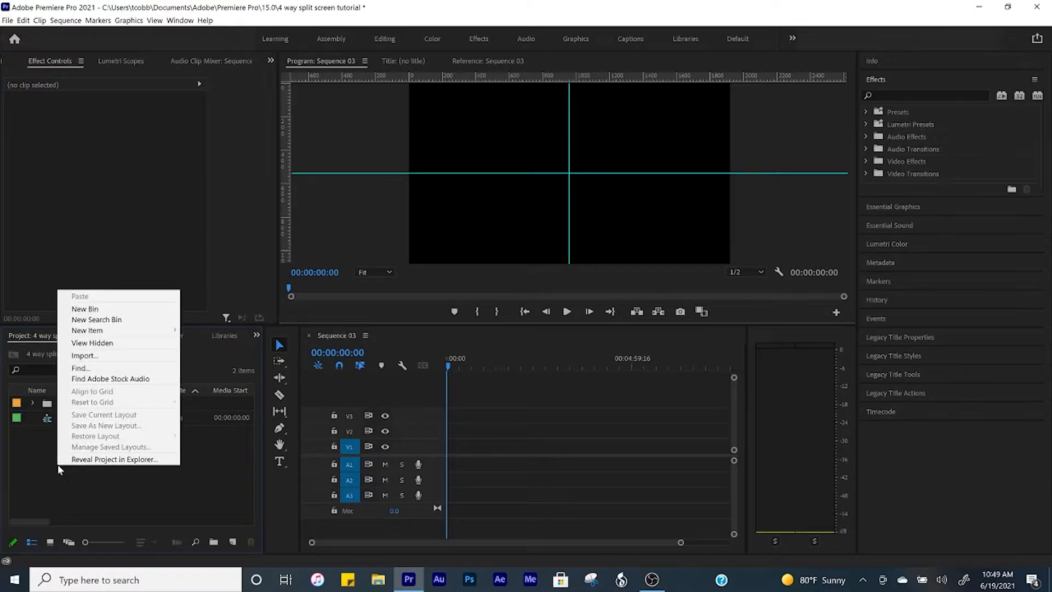
mouse_move(106, 335)
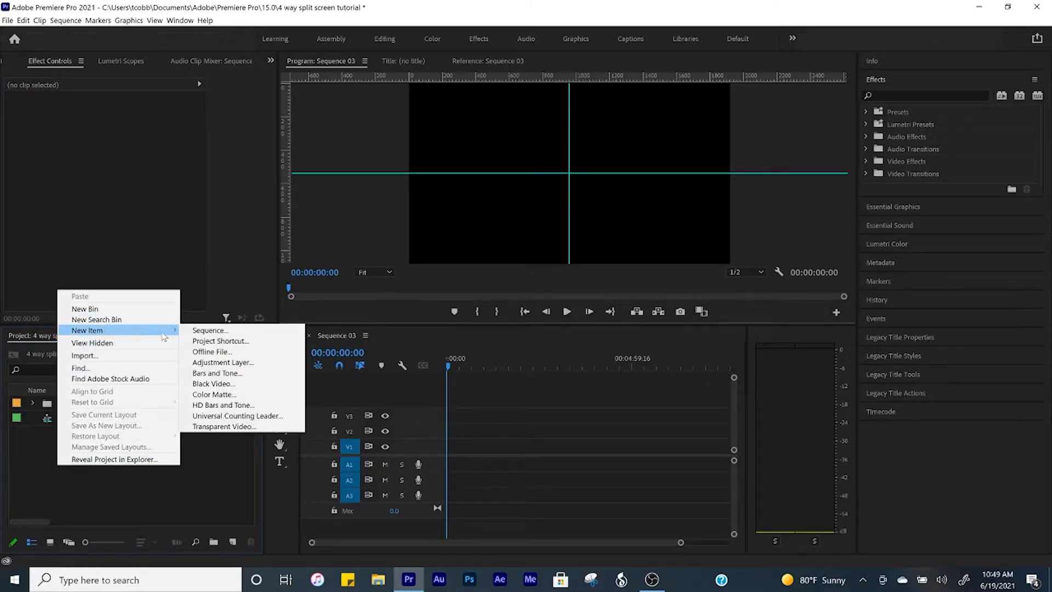
click(206, 331)
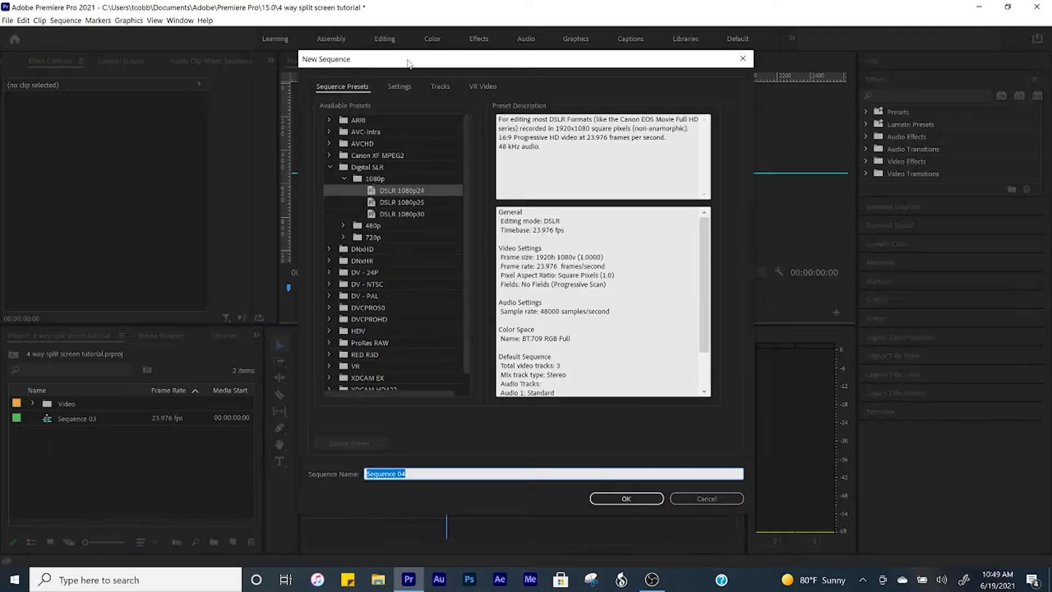
click(399, 86)
click(436, 157)
text(960)
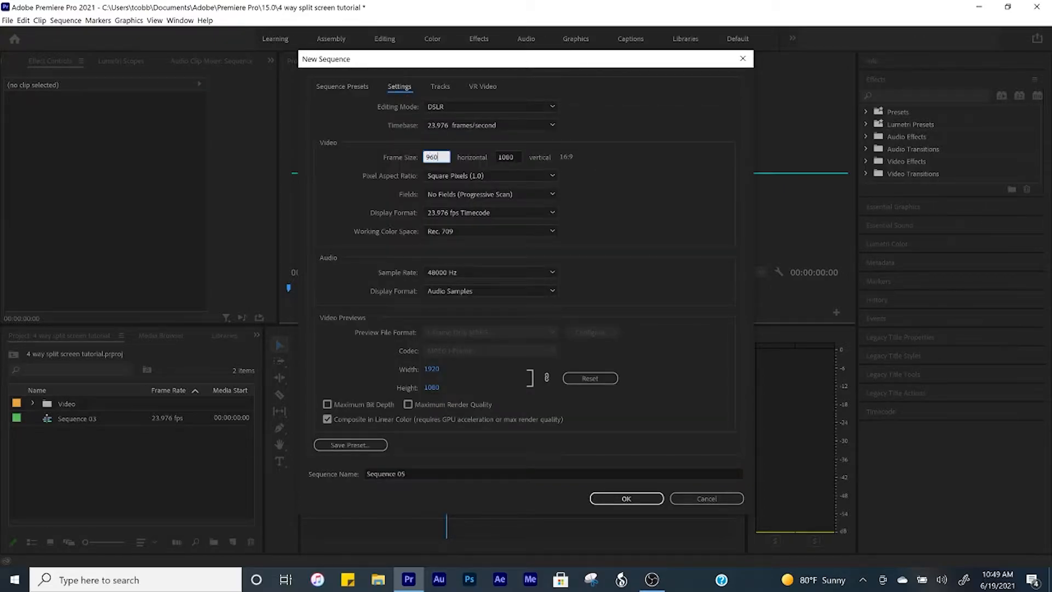
click(513, 157)
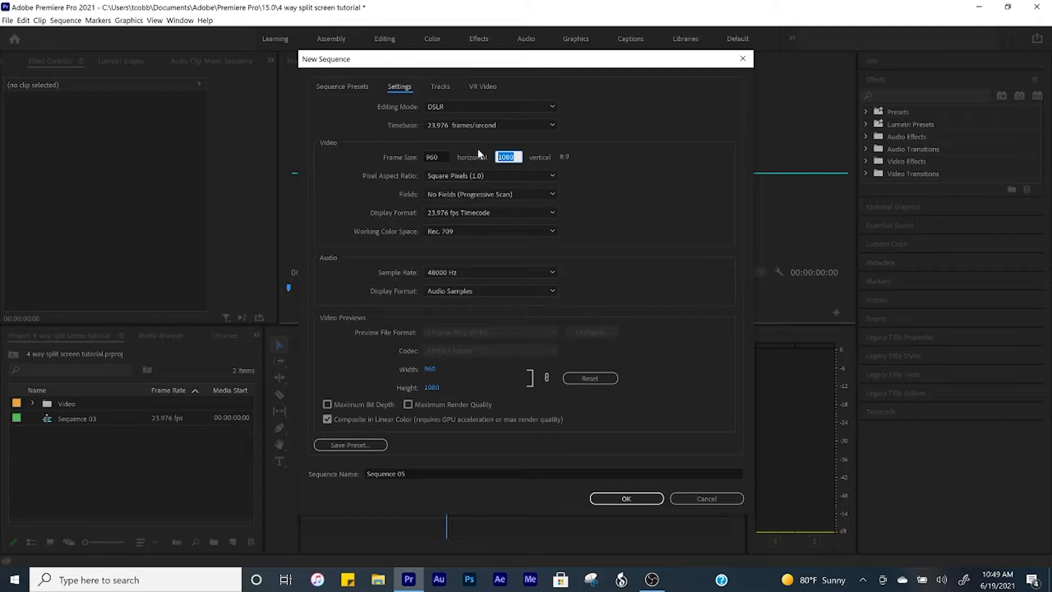
text(540)
click(411, 474)
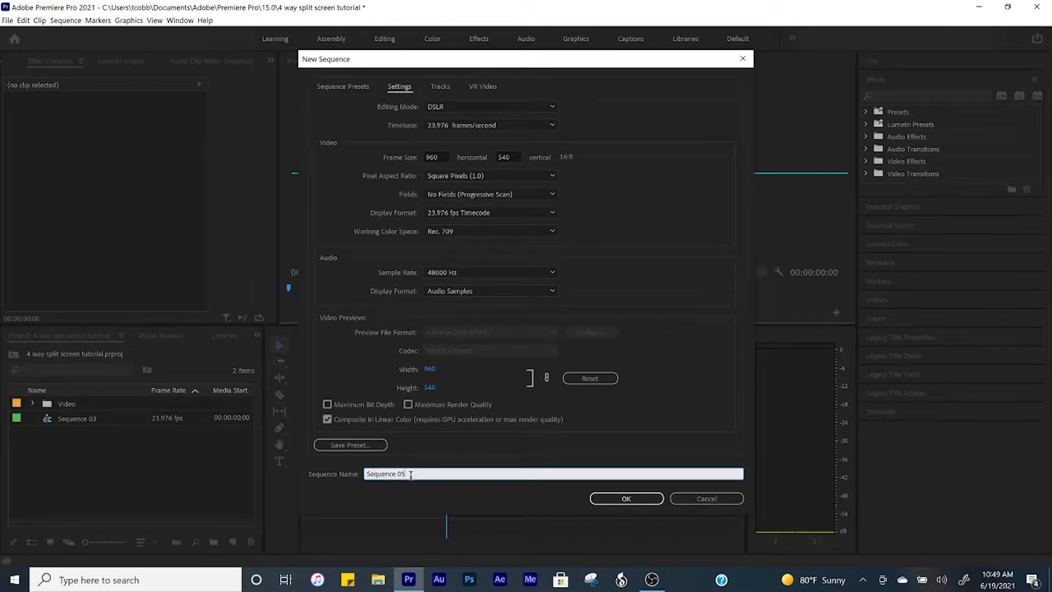
triple_click(411, 474)
text(Video 1)
click(612, 498)
Step: Rename Sequence 03 as 4 way split
right_click(95, 427)
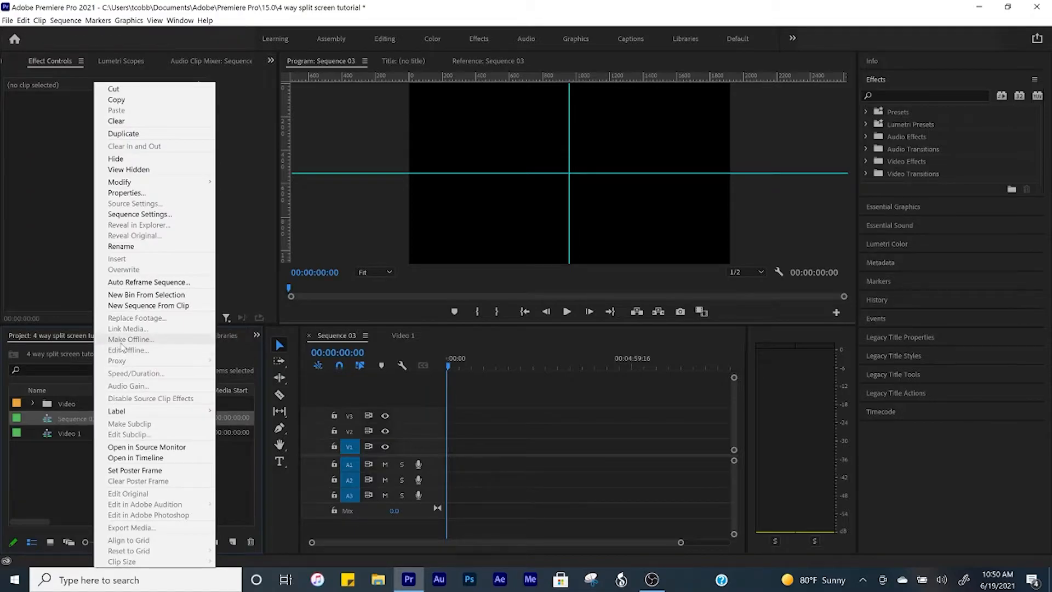
click(124, 246)
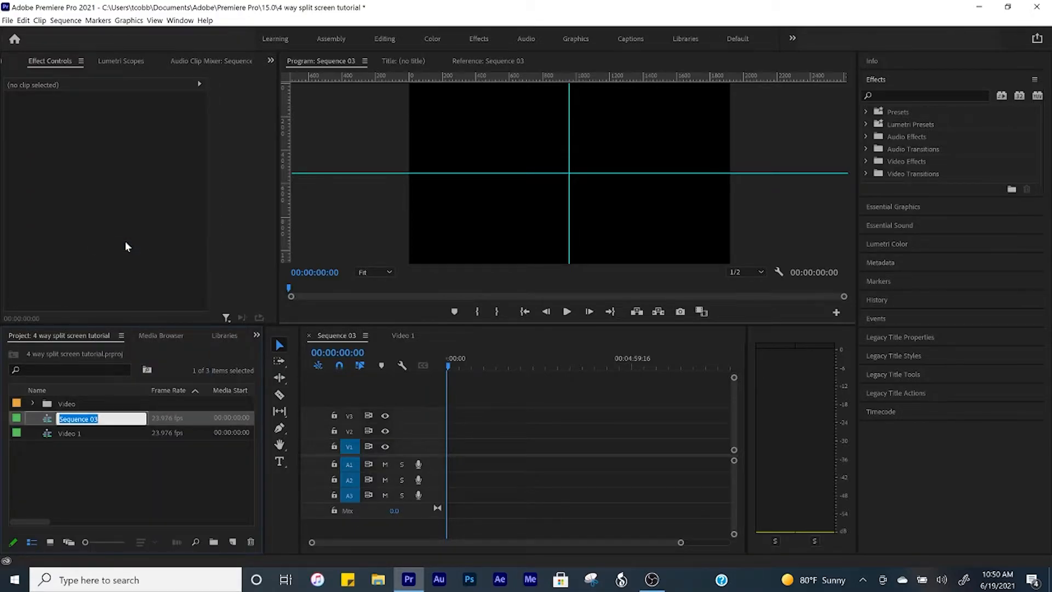
text(4 way split)
click(137, 489)
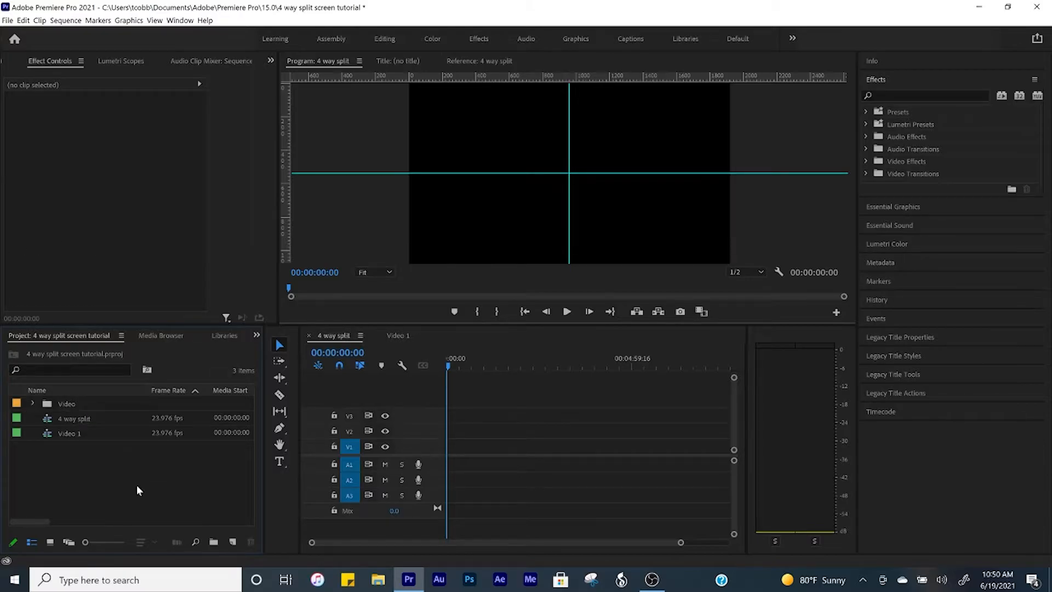
Step: Duplicate the Video 1 sequence to make Video 2, Video 3 and Video 4
click(400, 335)
click(76, 432)
right_click(77, 434)
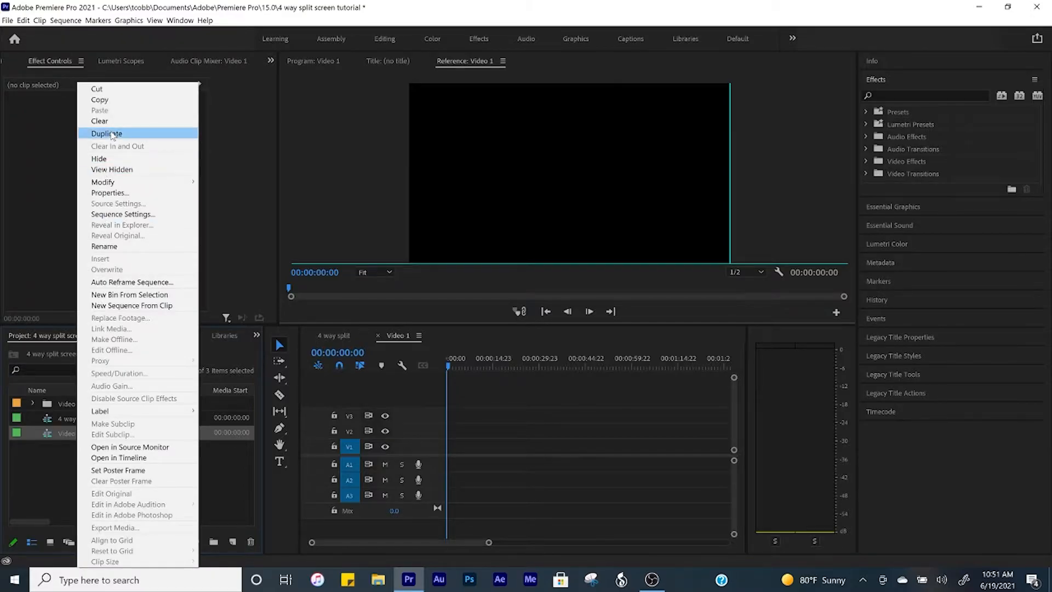
click(111, 135)
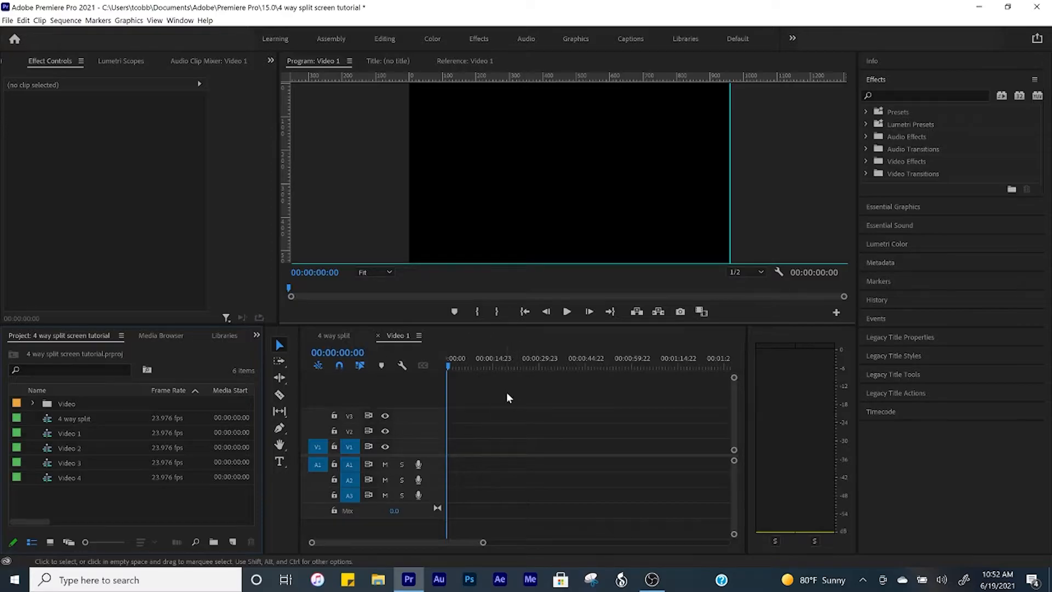
Step: Place the pexels-nipen-7378625 clip at the start of track V1 in the Video 1 sequence, keeping the existing sequence settings
click(32, 403)
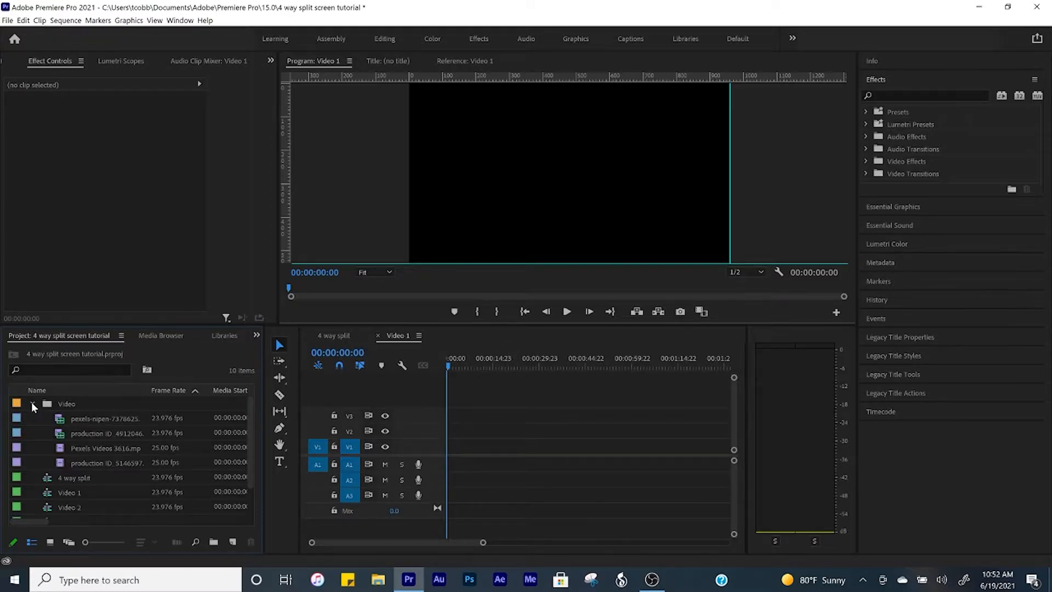
drag(91, 419, 431, 455)
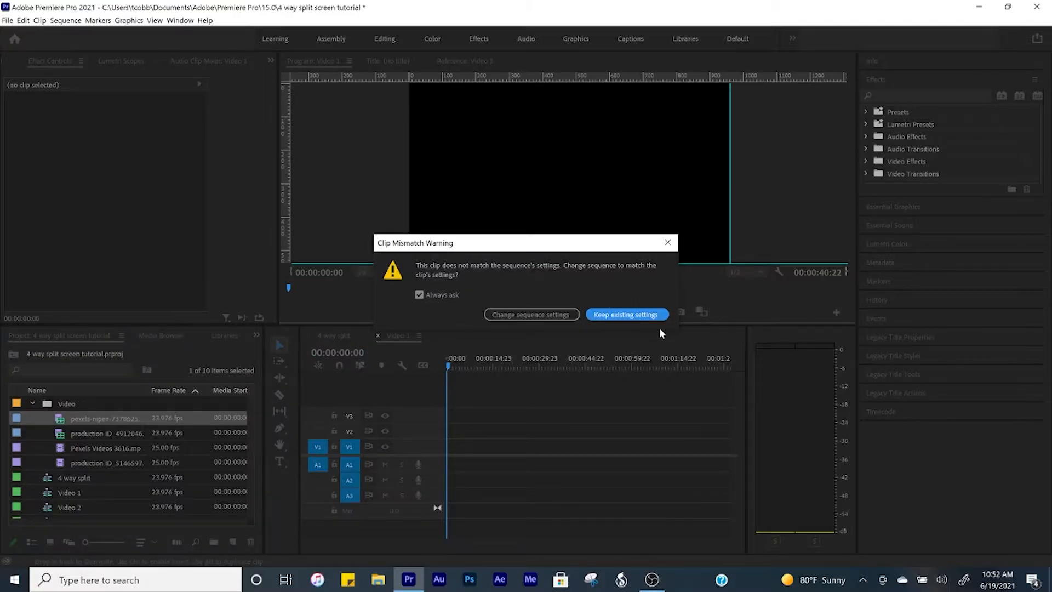
click(609, 316)
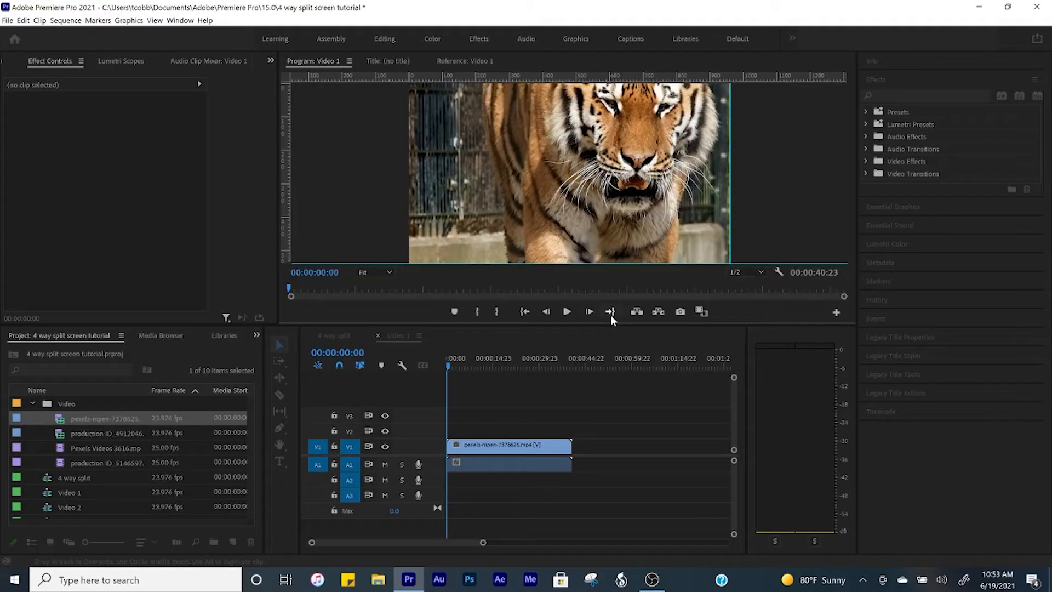
Step: Scale down the tiger clip in the Video 1 sequence using its Motion settings
click(513, 449)
click(8, 110)
drag(110, 137, 81, 137)
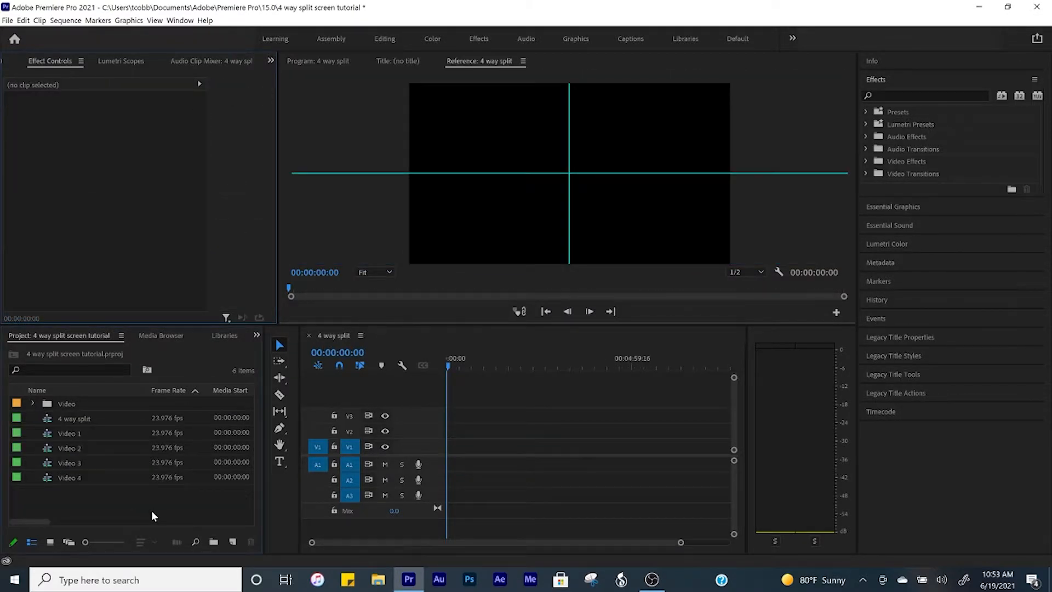
Step: Place the production ID_4912046 clip at the start of track V1 in the Video 2 sequence, keeping the existing sequence settings
double_click(76, 450)
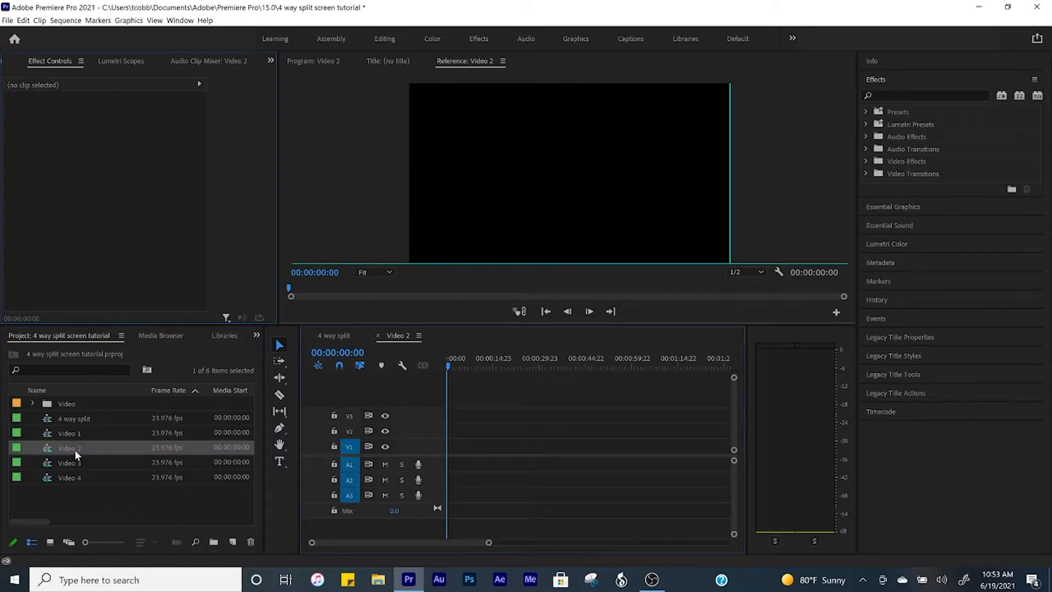
click(32, 403)
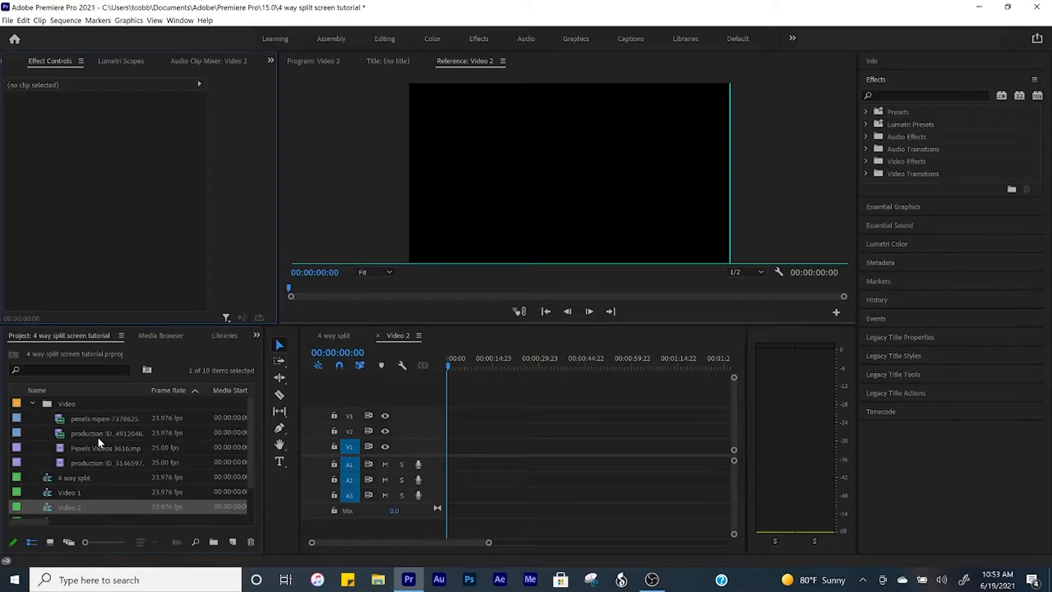
drag(90, 435, 439, 454)
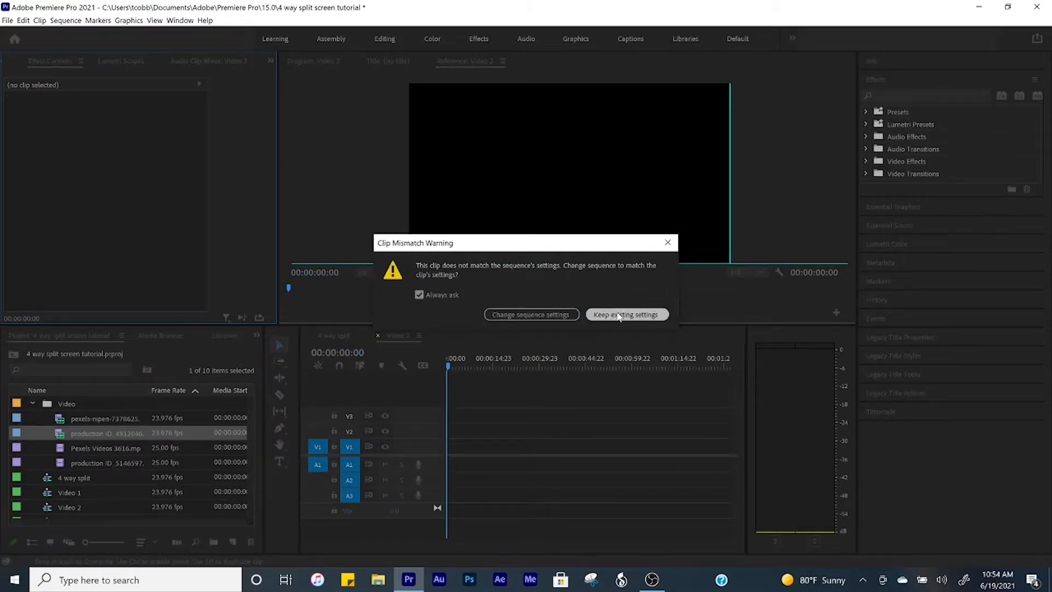
click(627, 314)
click(472, 446)
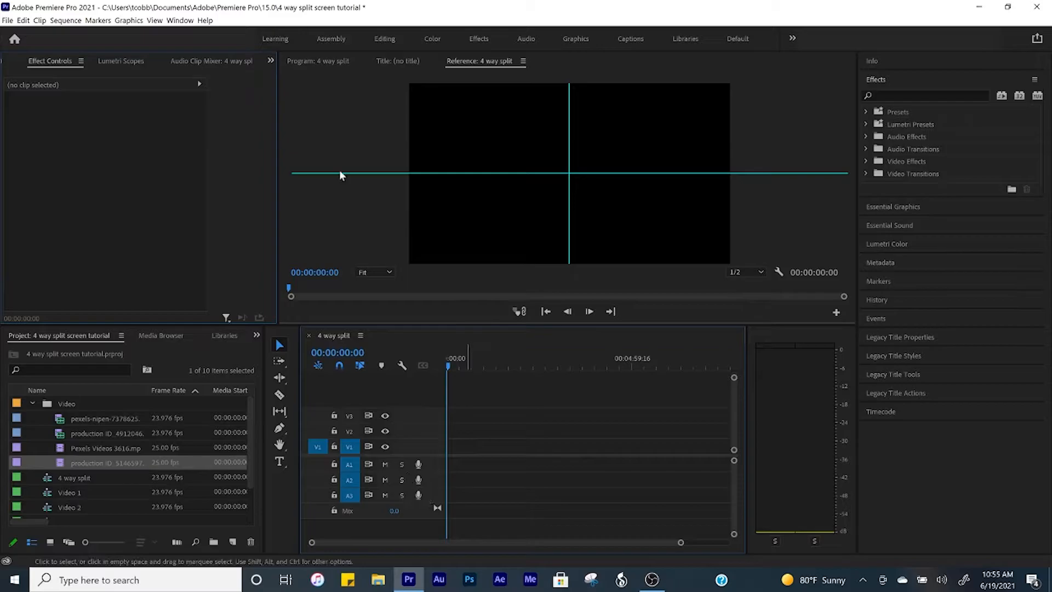
Step: Turn on snapping in the Program monitor for the 4 way split sequence
click(338, 109)
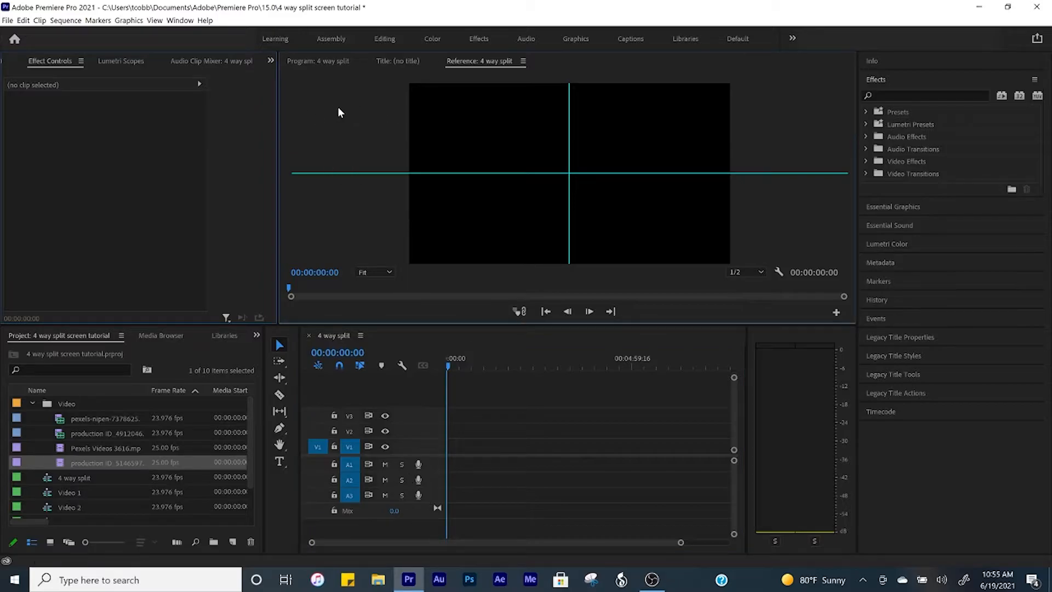
click(154, 21)
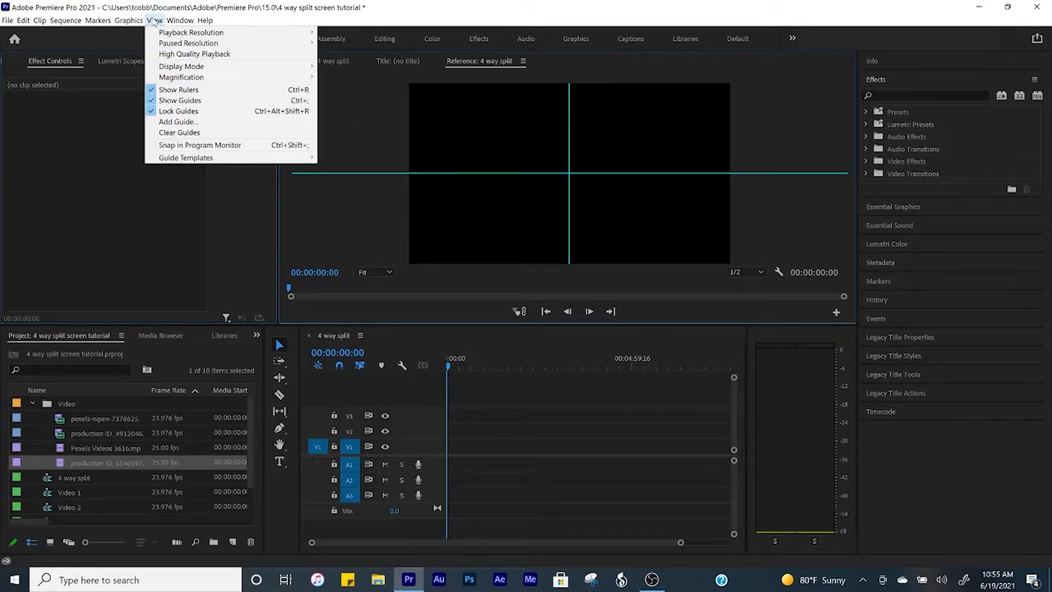
click(173, 145)
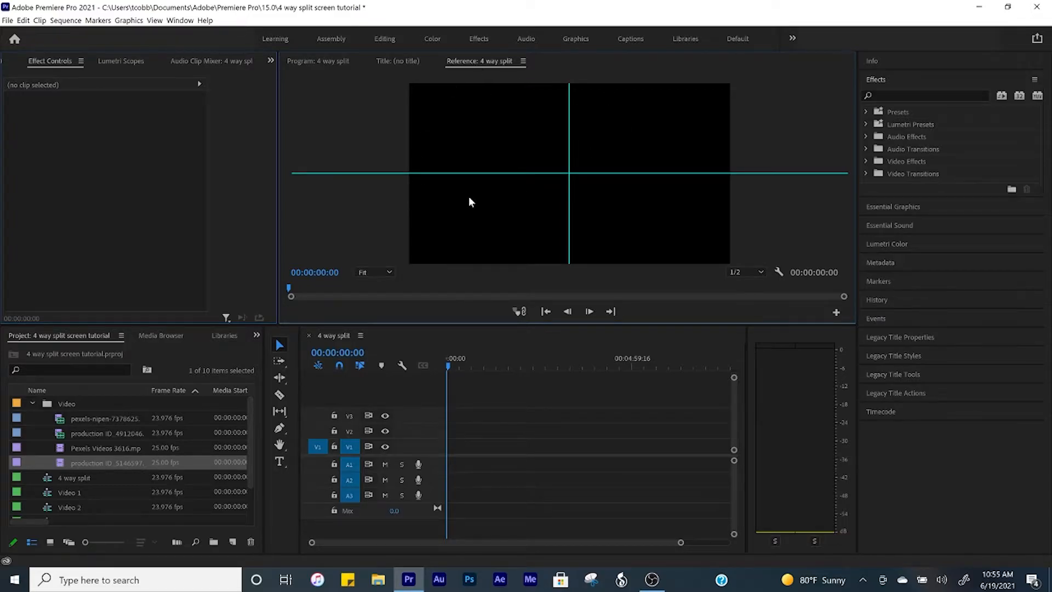
Step: Place the Video 1 sequence at the start of track V1 in the 4 way split sequence, keeping the existing sequence settings
click(158, 492)
drag(66, 495, 444, 449)
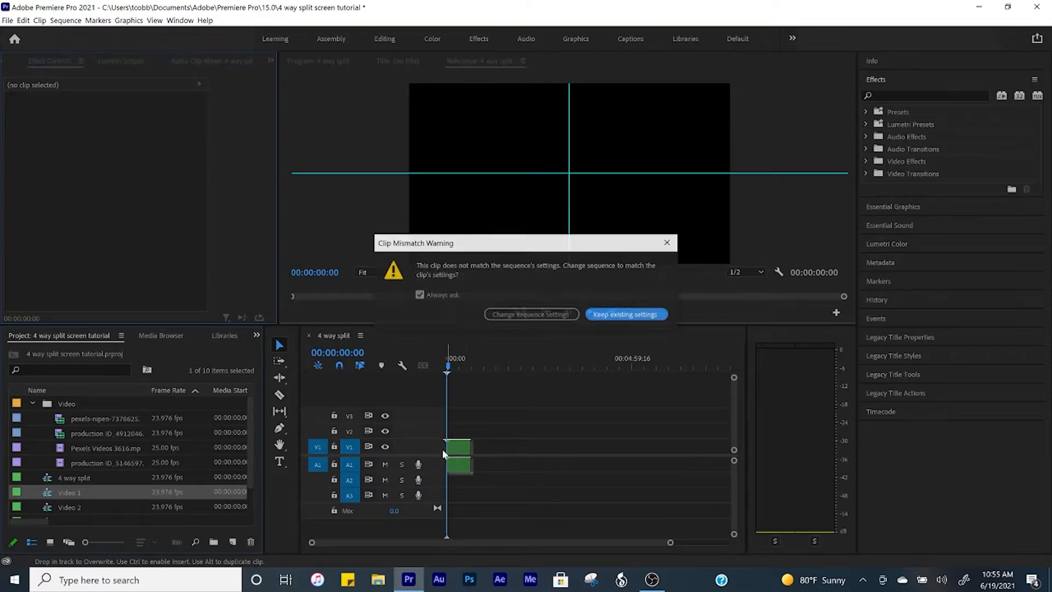
click(613, 315)
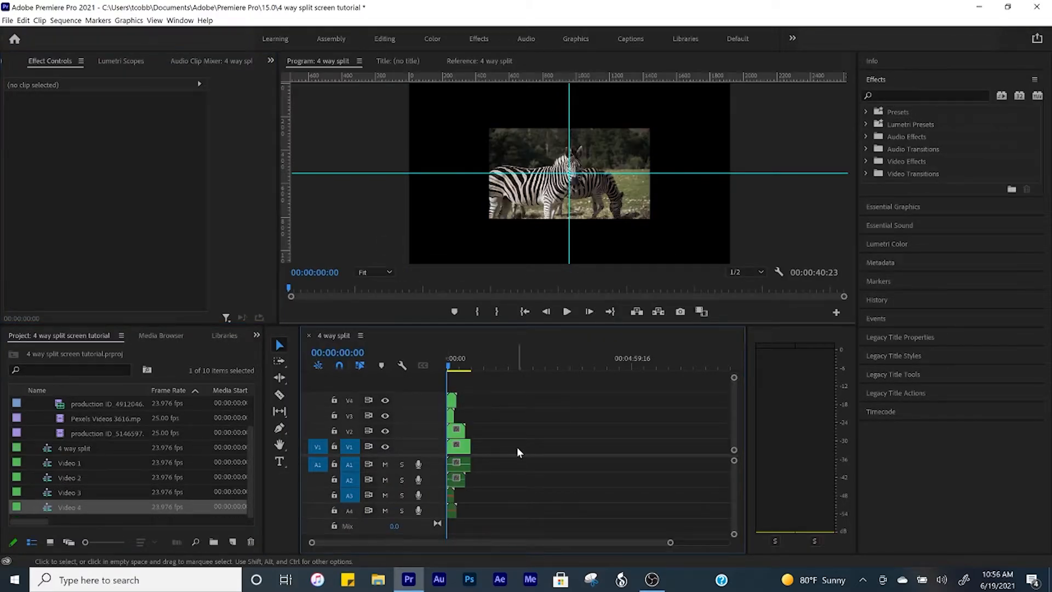
Step: Move the Video 4 clip into the lower-right quadrant at position 1440, 810, and select the Video 3 clip
click(451, 401)
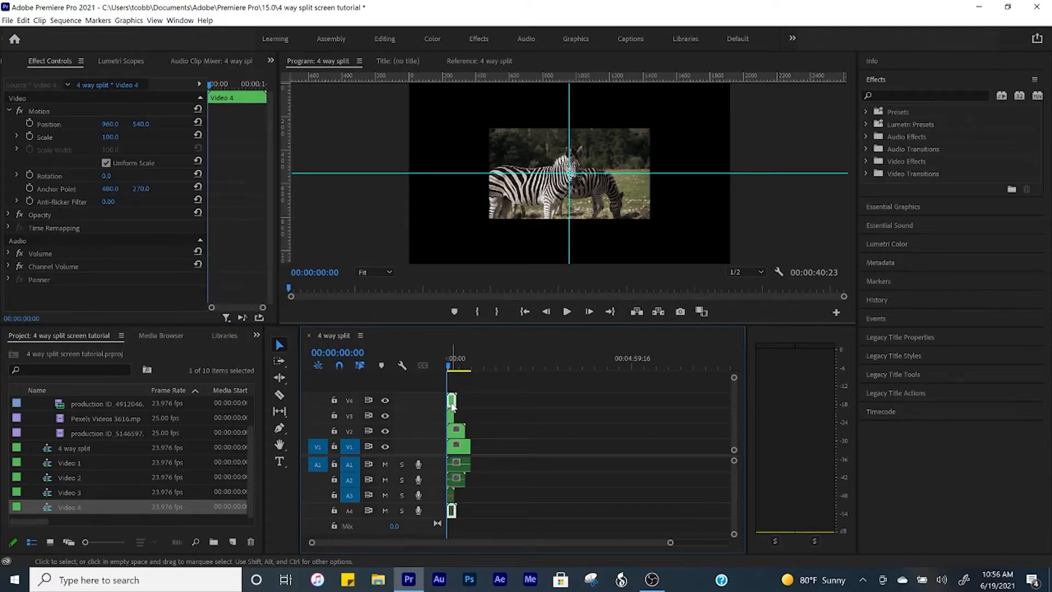
click(49, 124)
drag(523, 148, 602, 191)
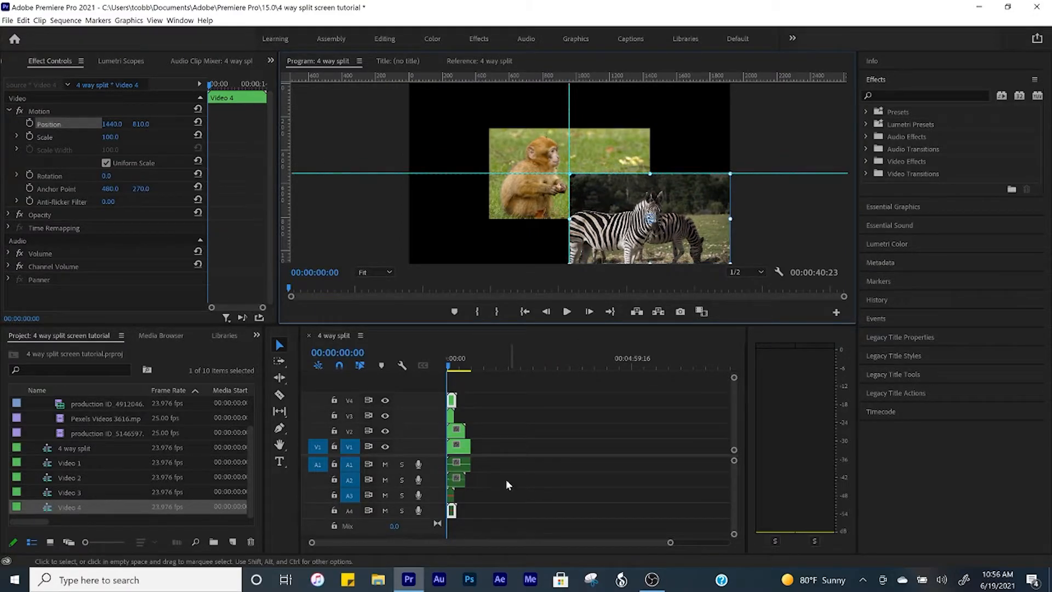
click(450, 417)
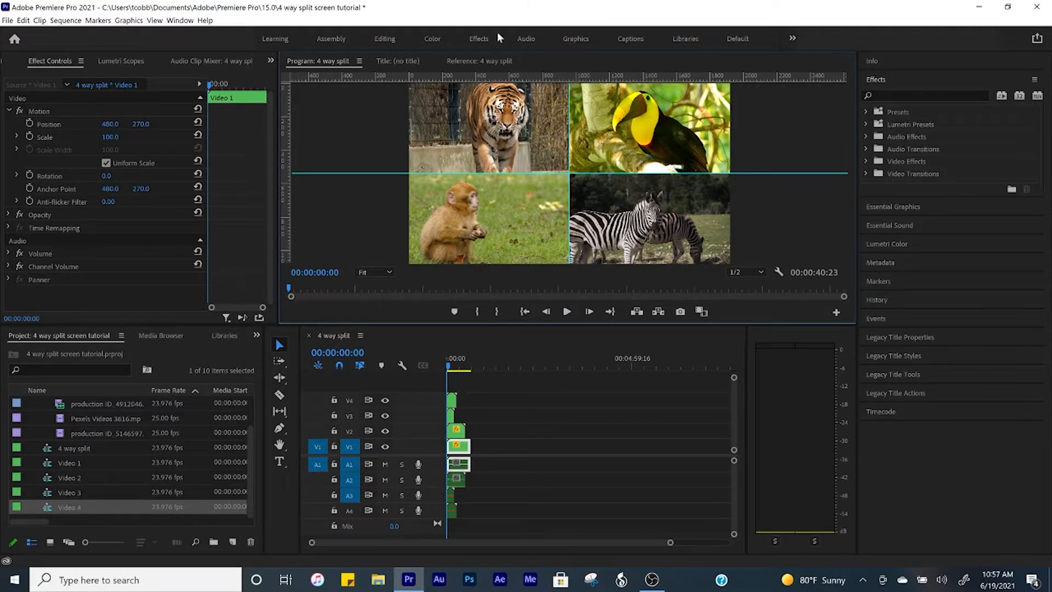
Step: Magnify the Program monitor to 200% and unlock the guides
click(389, 272)
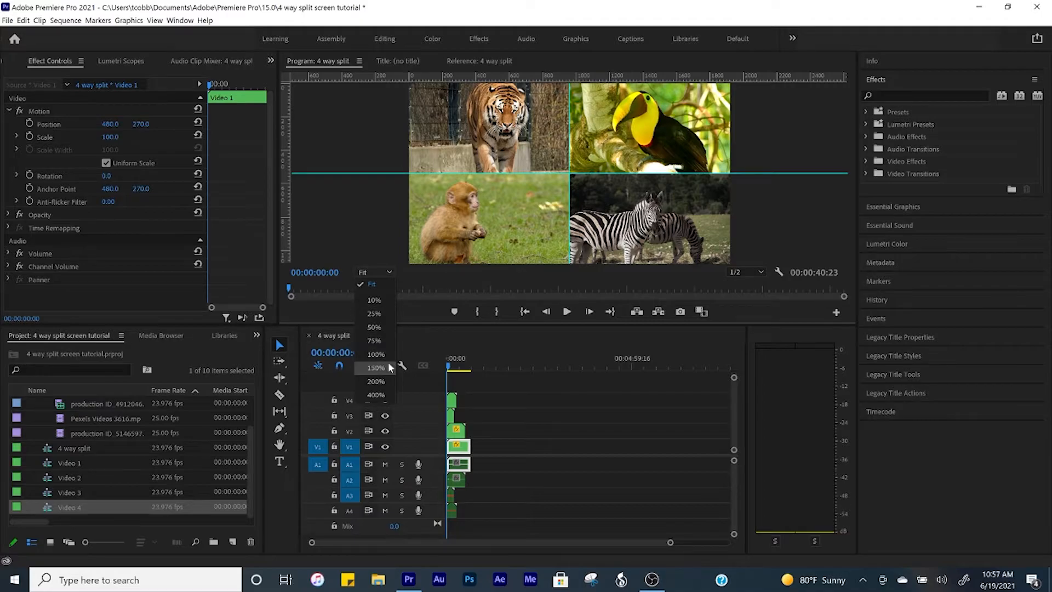
click(375, 381)
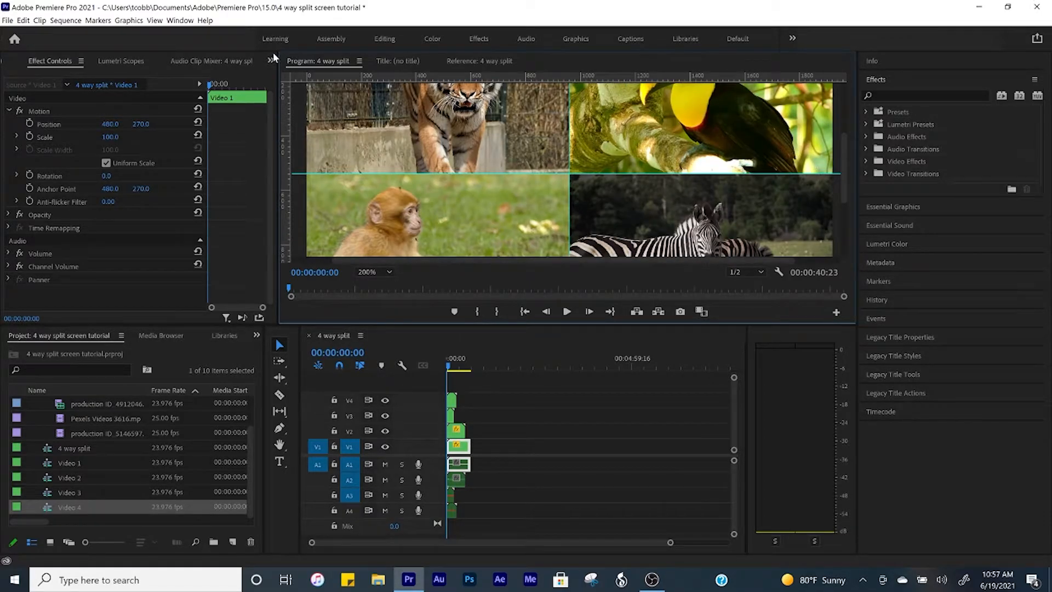
click(181, 21)
mouse_move(165, 22)
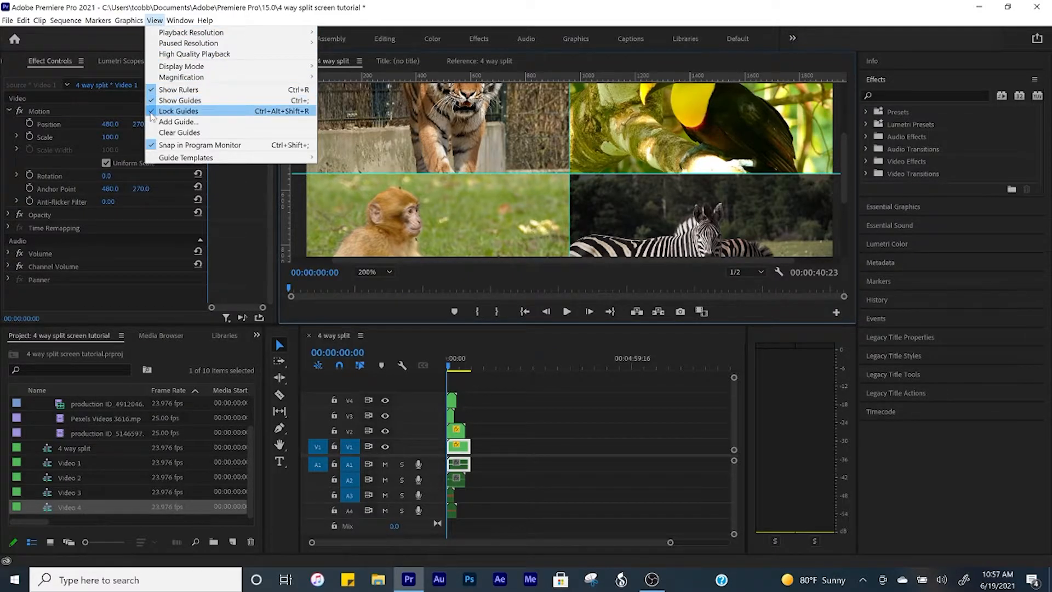
click(151, 112)
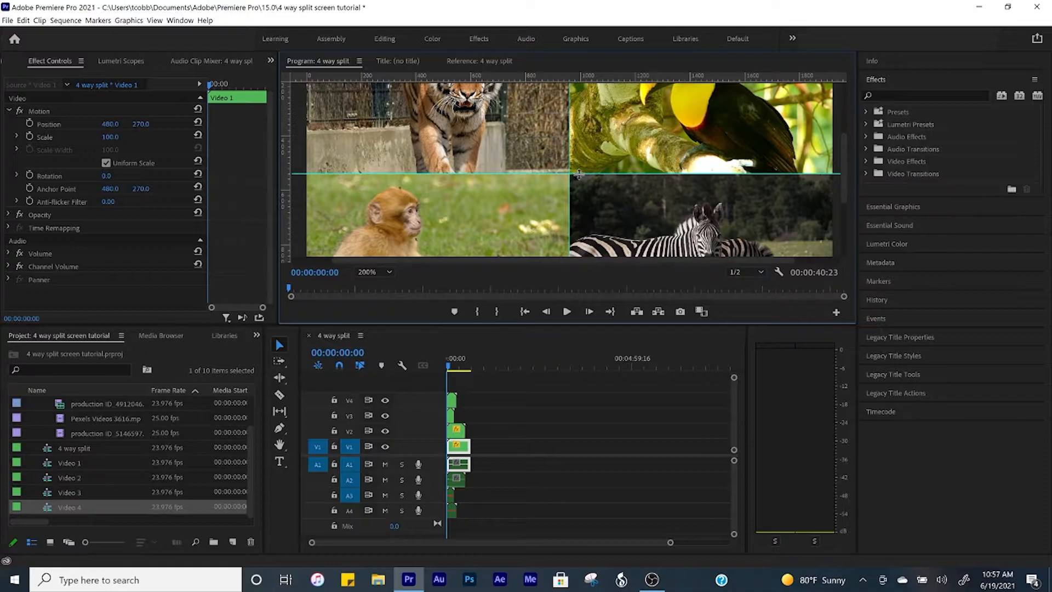
Step: Replace the horizontal and vertical center guides with pairs of guides about 20 pixels on either side of the center lines
drag(579, 174, 579, 168)
drag(594, 78, 602, 179)
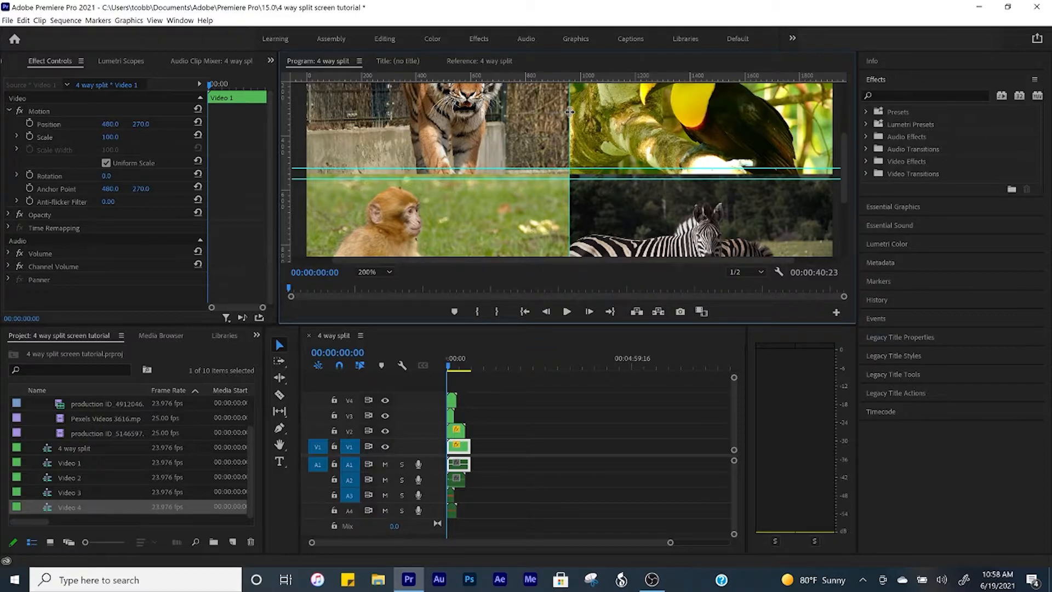
drag(570, 111, 564, 111)
drag(289, 117, 575, 128)
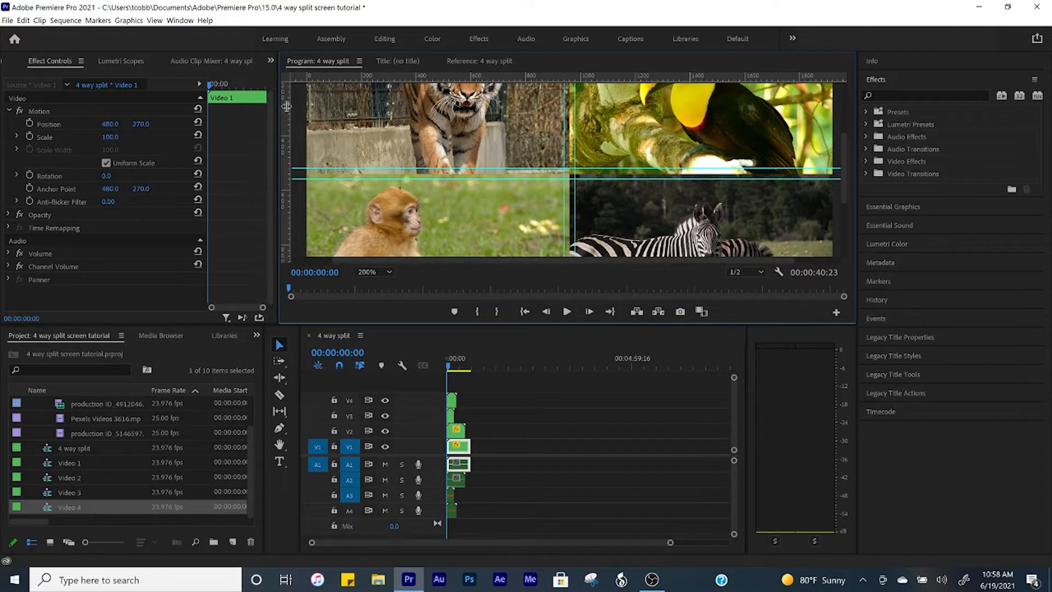
Step: Add border guides about 40 pixels inside all four frame edges and lock the guides
drag(287, 131, 318, 129)
drag(832, 125, 820, 124)
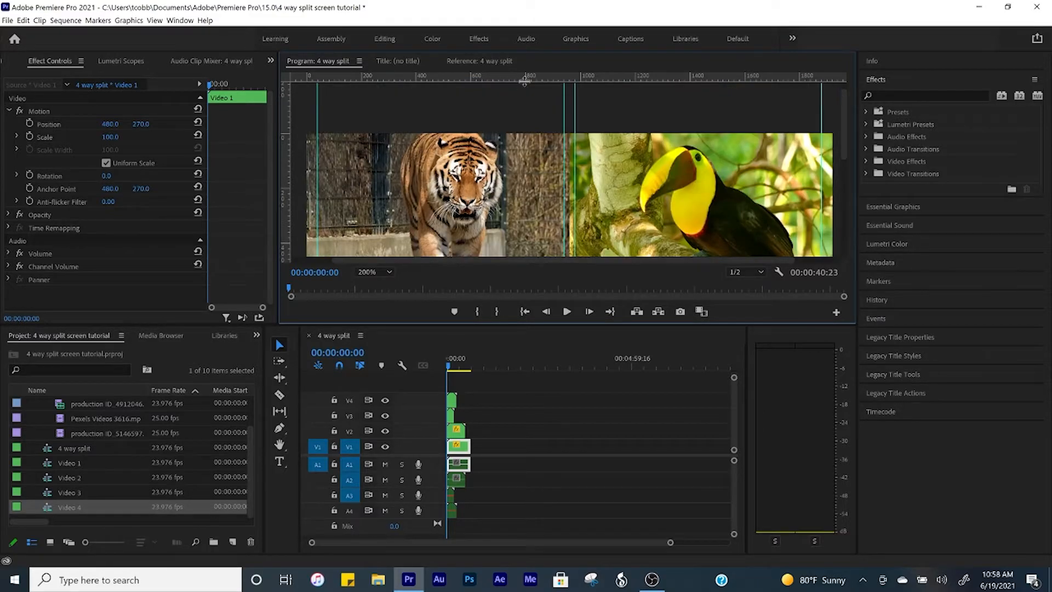
drag(524, 81, 524, 140)
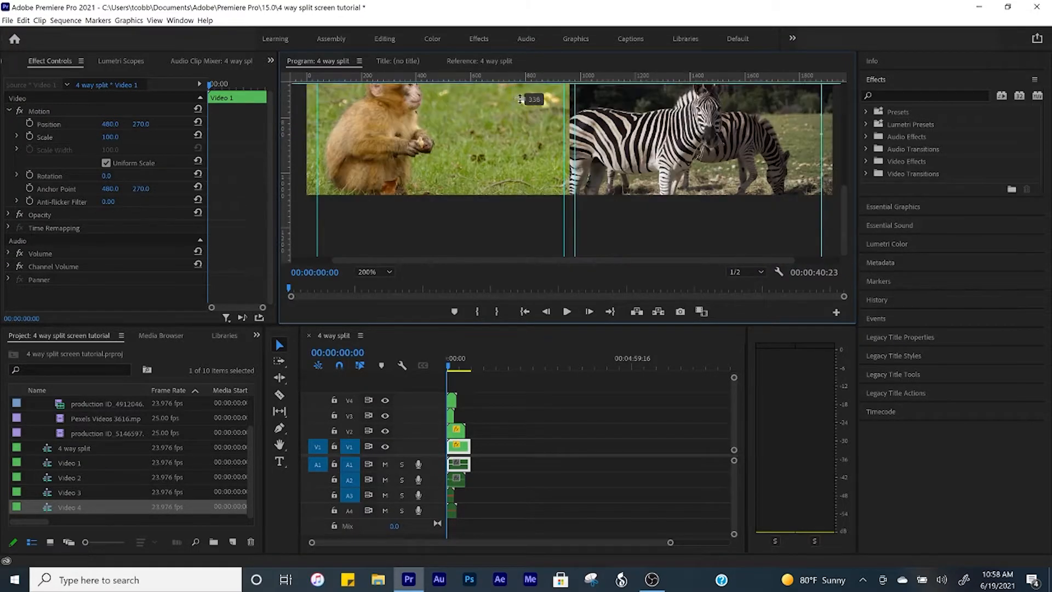
drag(535, 96, 519, 184)
click(154, 20)
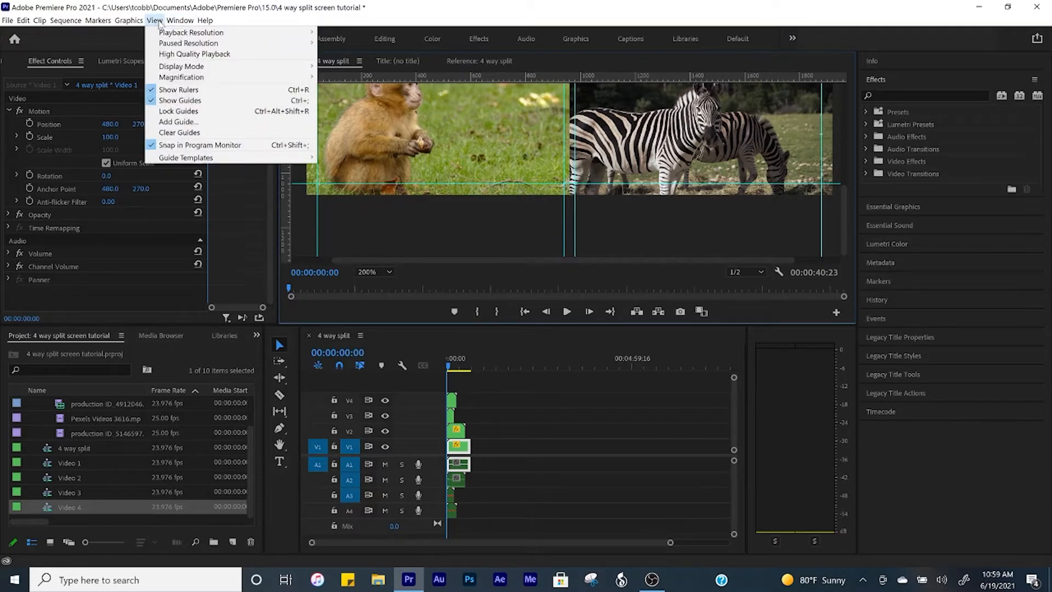
click(232, 111)
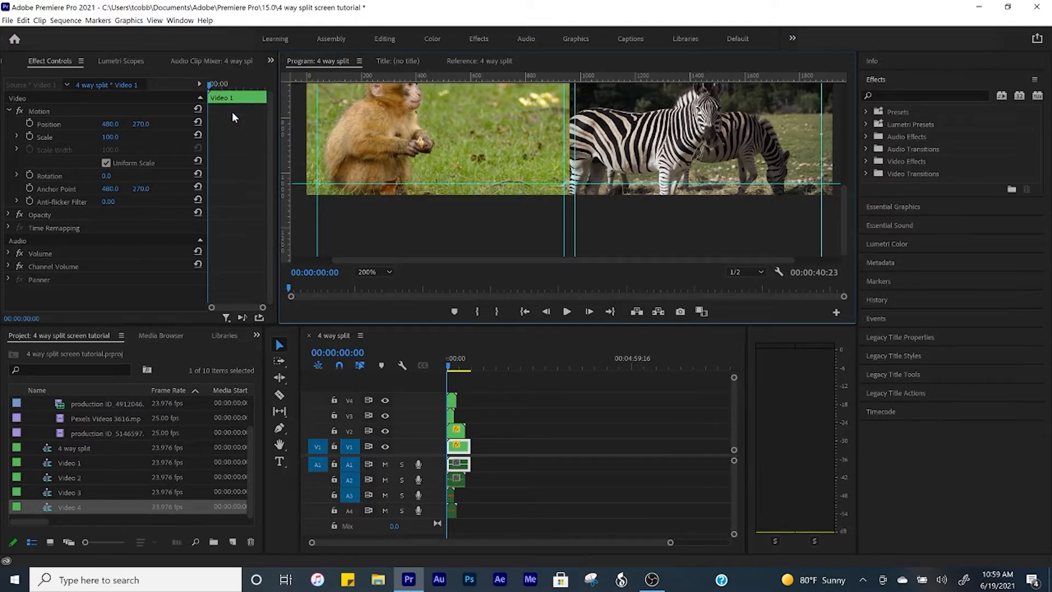
Step: Apply the Crop effect to the Video 4 clip and crop it to the guides: left 2.2%, top 3.8%, right 4.0%, bottom 7.5%
drag(844, 193, 853, 142)
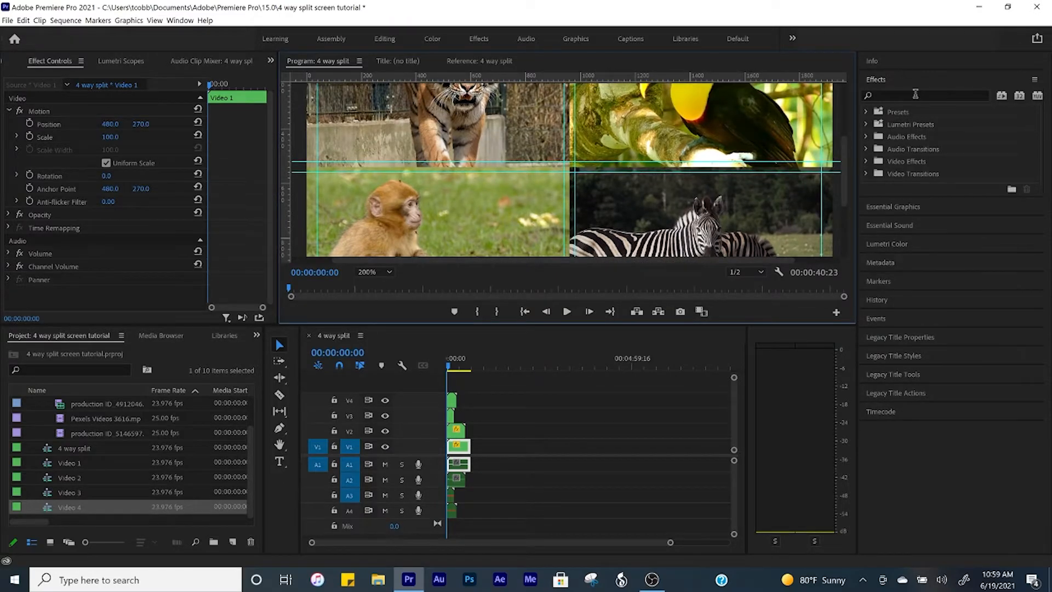
click(915, 95)
text(crop)
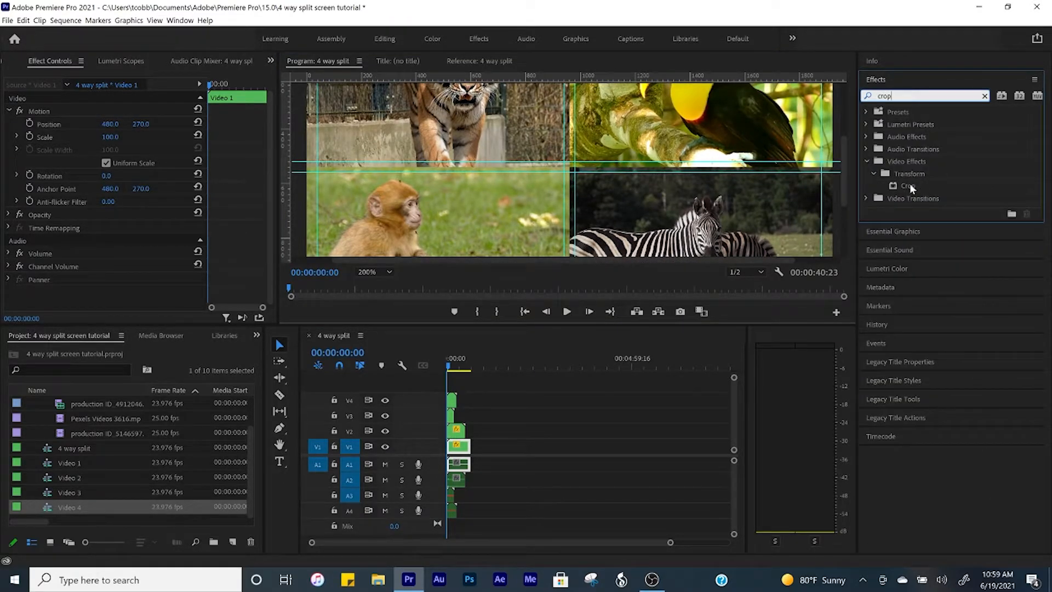
drag(458, 373, 452, 399)
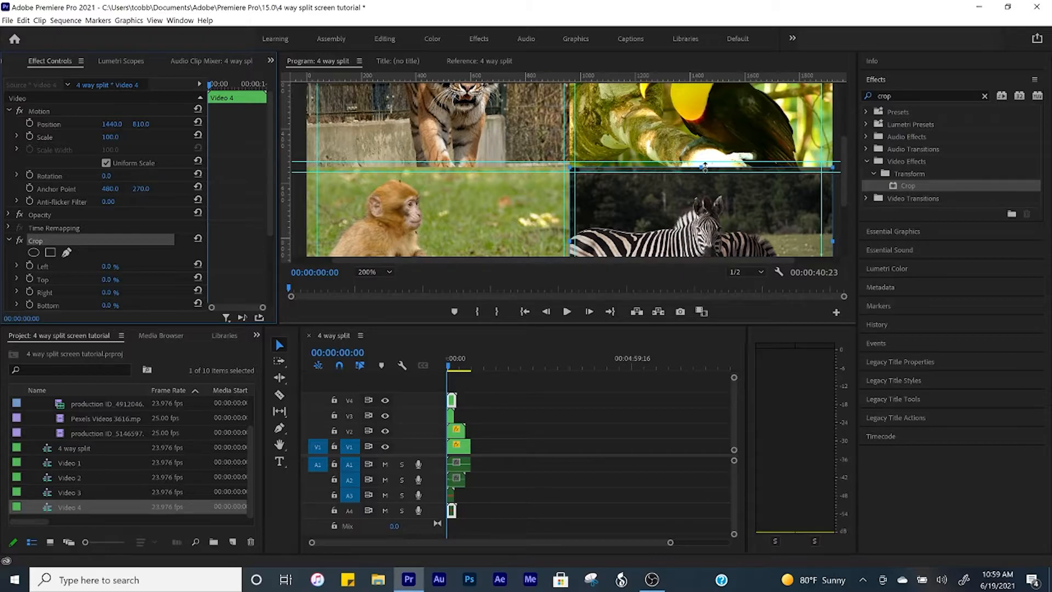
drag(704, 167, 704, 173)
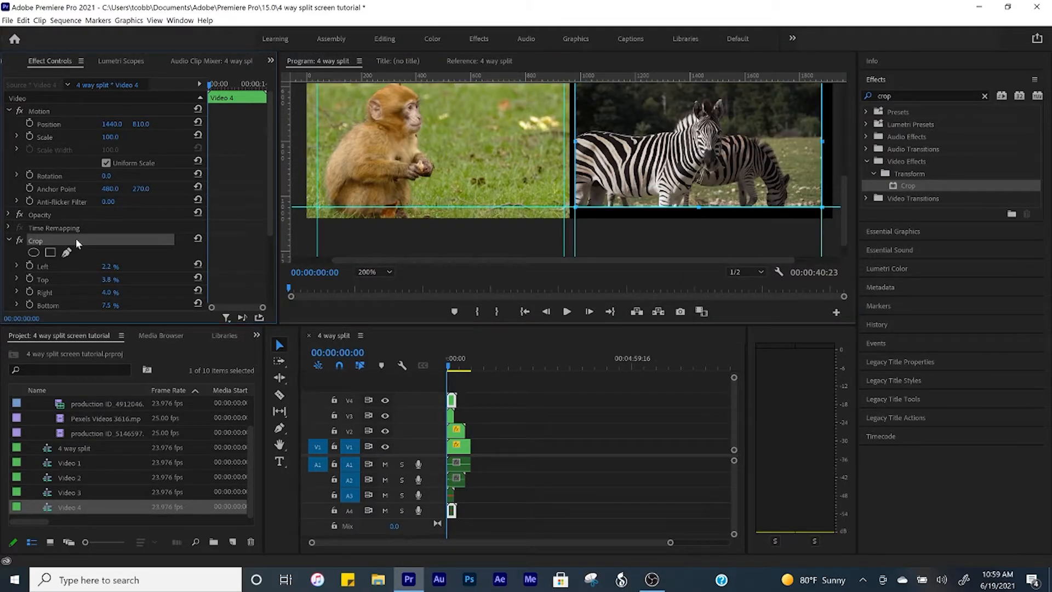
Step: Copy the Crop effect from the Video 4 clip to the Video 3 clip
right_click(48, 247)
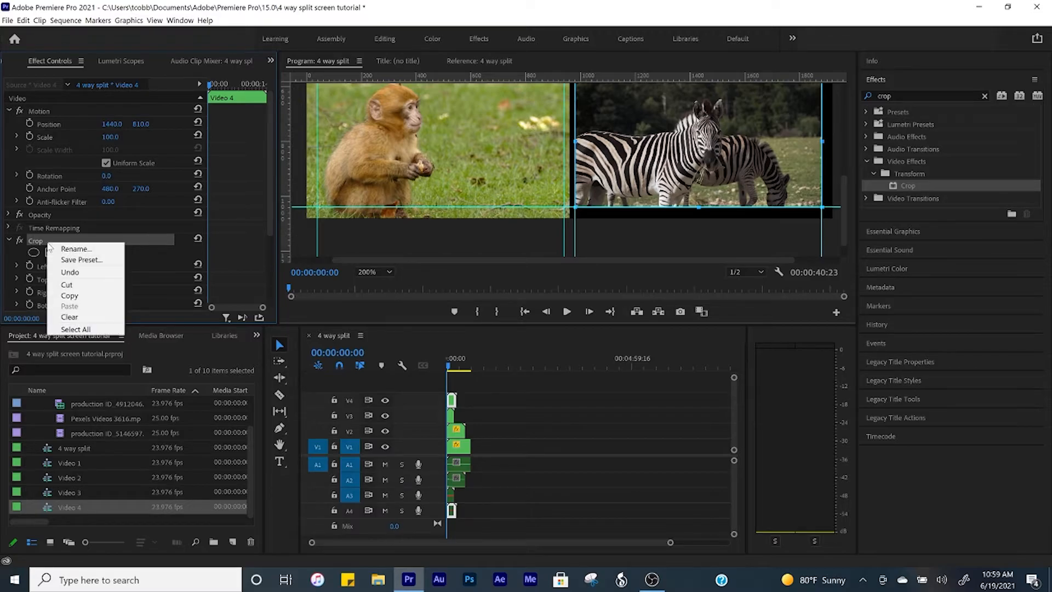
click(69, 296)
click(449, 417)
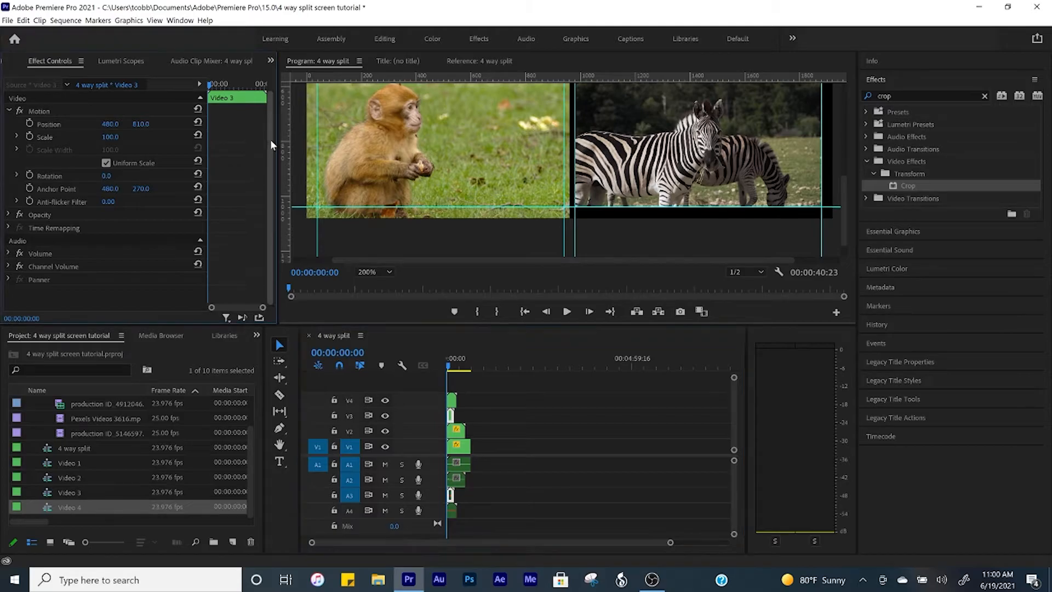
right_click(55, 295)
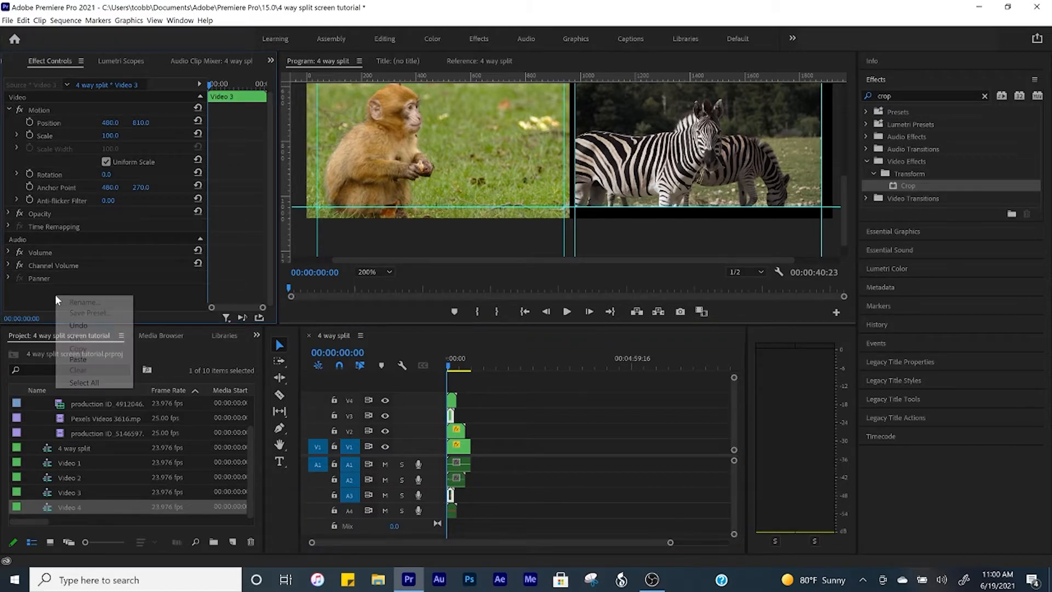
click(85, 358)
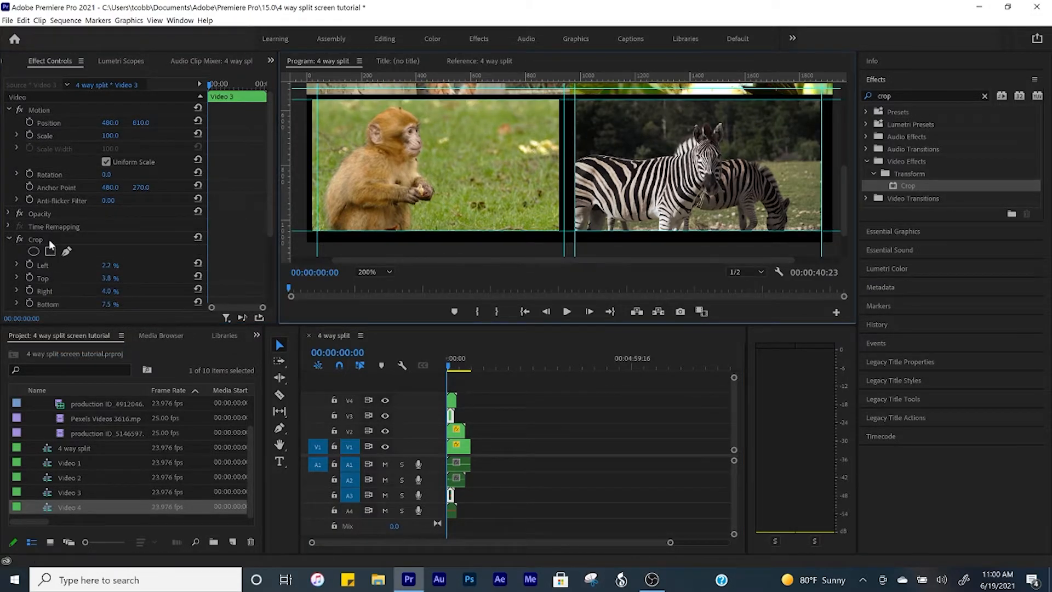
Step: Adjust the Video 3 crop so its left and right edges meet the lower-left quadrant's guides
click(48, 239)
drag(311, 173, 317, 174)
drag(562, 167, 566, 167)
Step: Apply the same crop to the Video 2 clip and move the clip to fit the guides of the upper-right quadrant
click(455, 431)
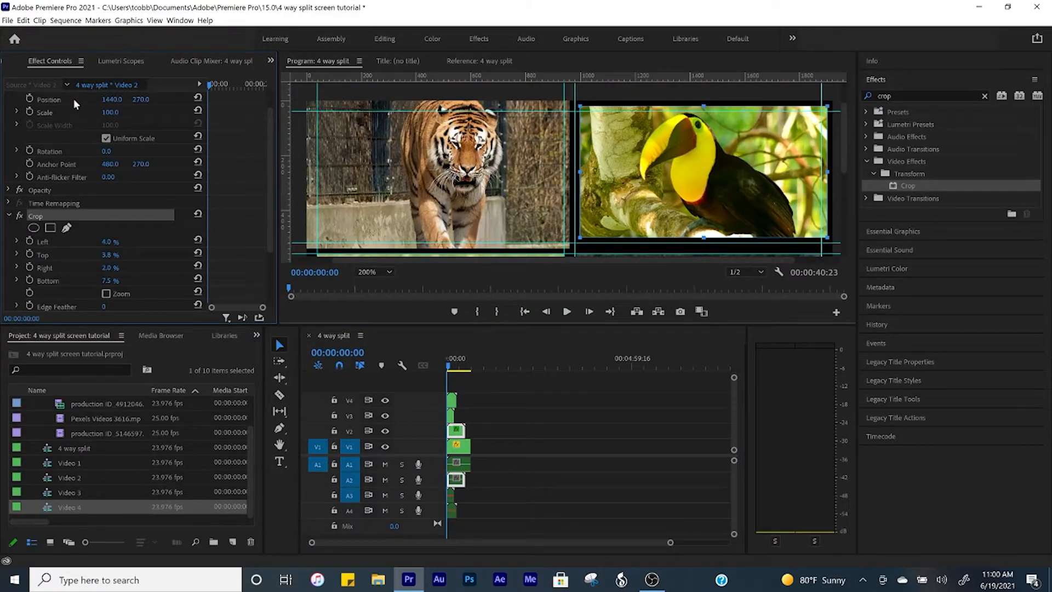
click(61, 97)
drag(735, 153, 730, 162)
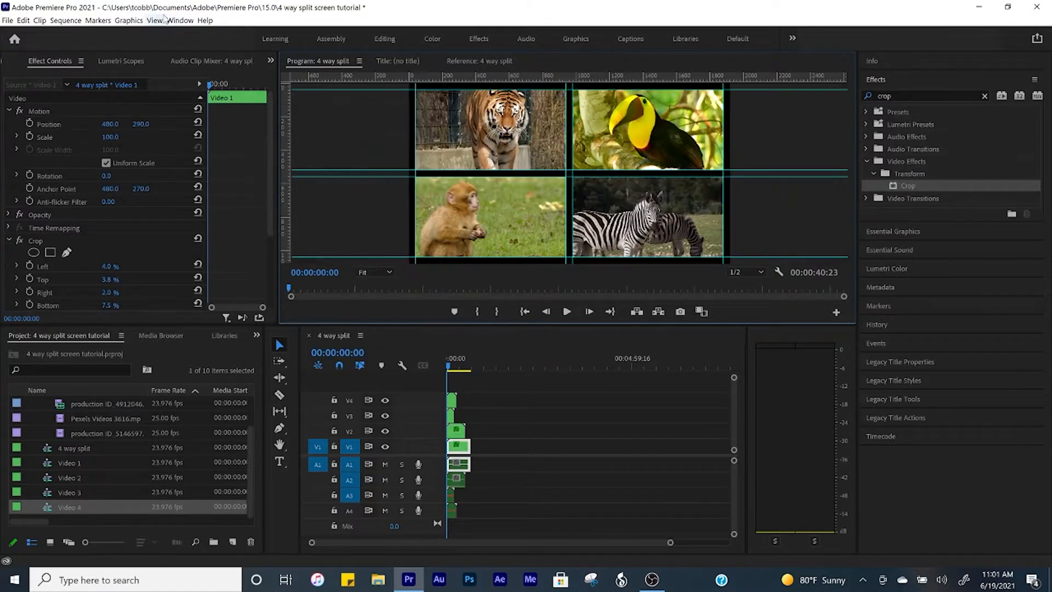
Step: Clear all guides from the 4 way split sequence and empty the effects search
click(154, 21)
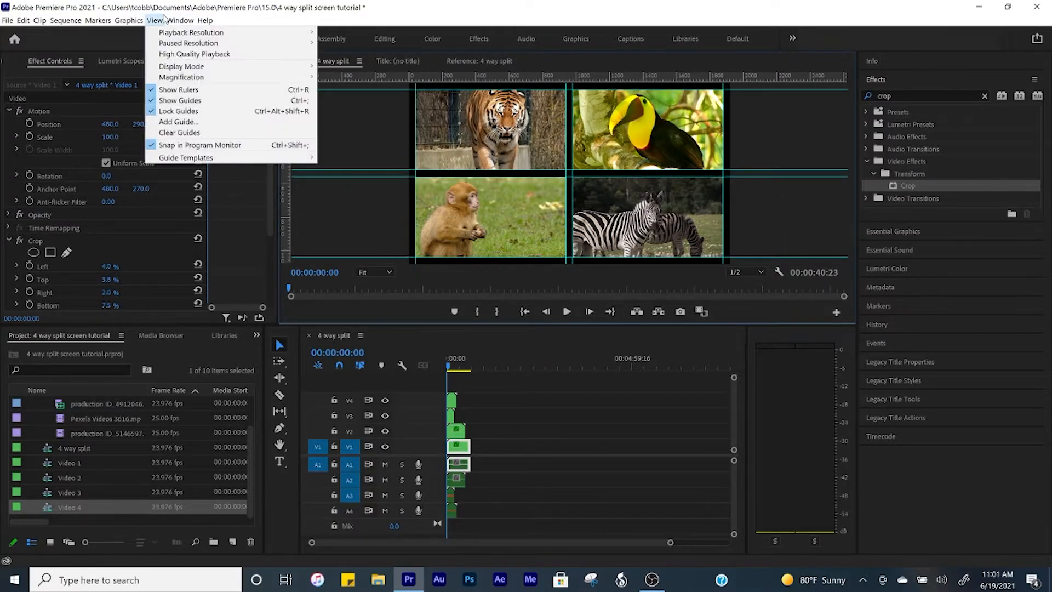
click(186, 135)
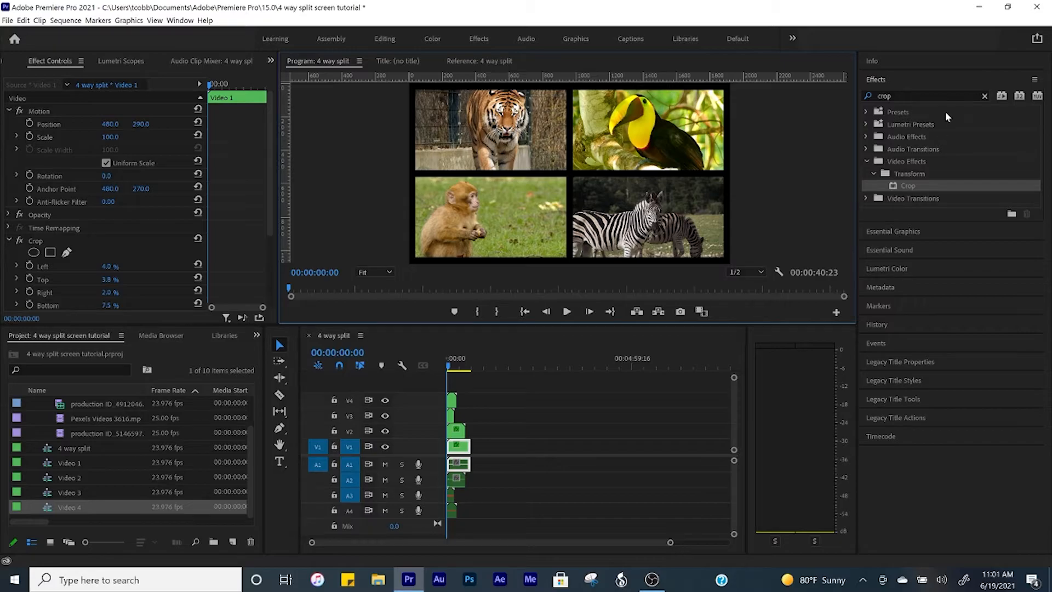
click(984, 97)
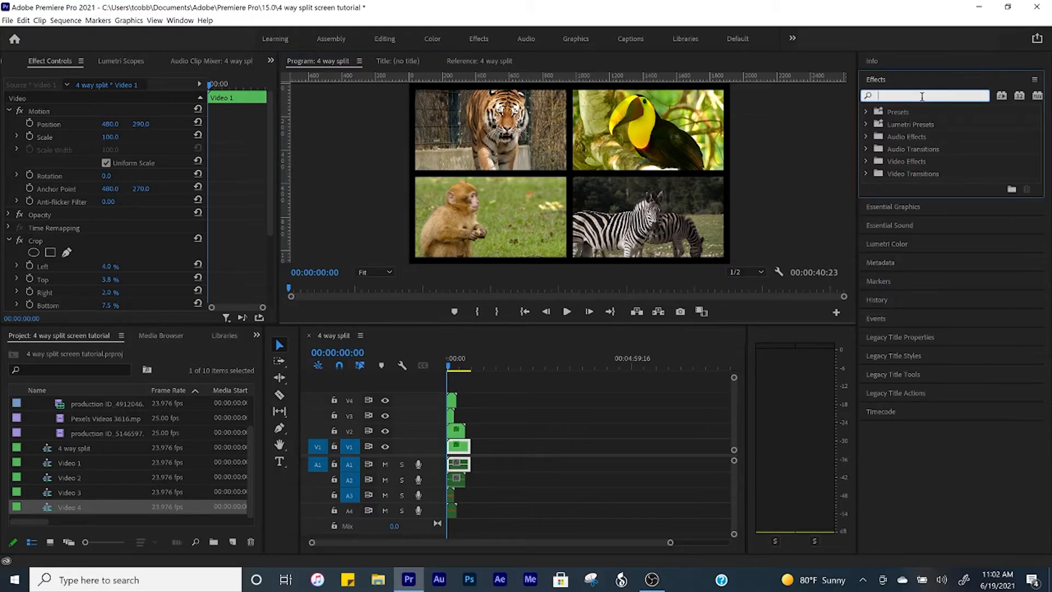
Step: Find the Transform distort effect and apply it to the Video 1 clip in the timeline
text(transform)
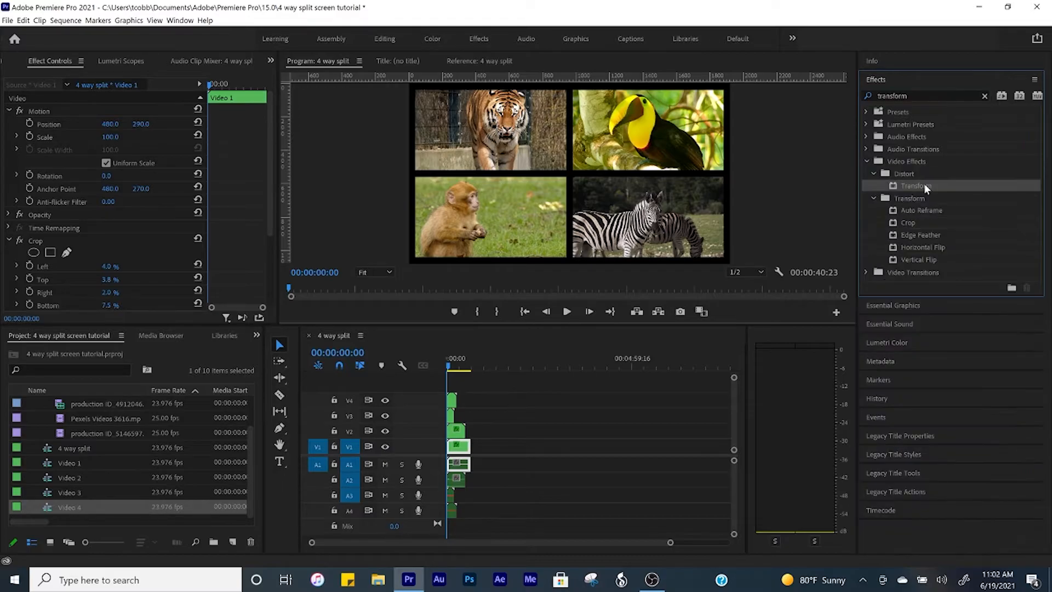
drag(924, 184, 458, 448)
drag(269, 133, 264, 231)
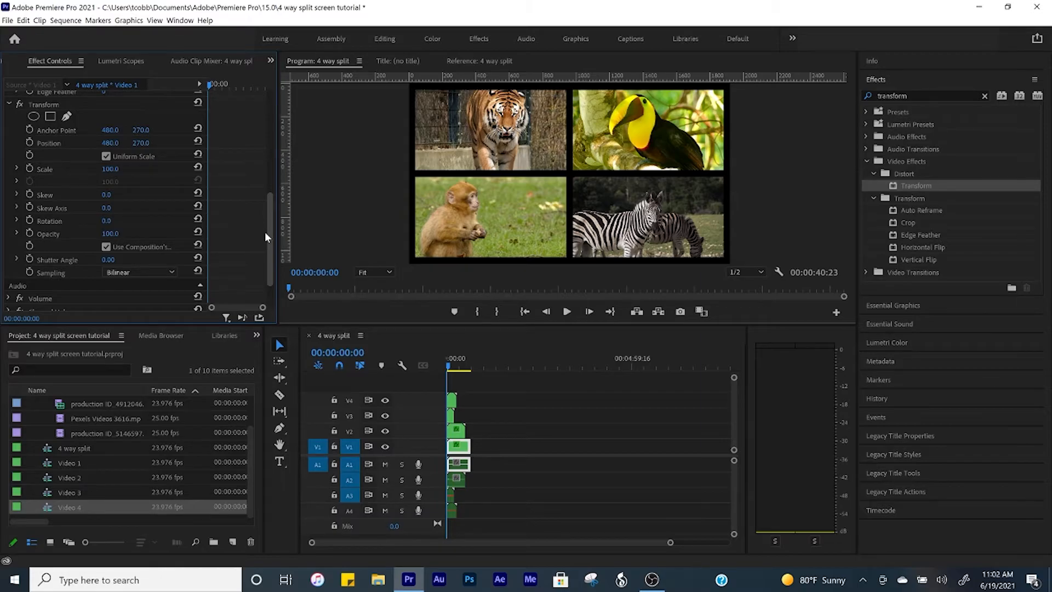
mouse_move(265, 232)
mouse_down()
mouse_move(267, 242)
mouse_move(265, 225)
mouse_up()
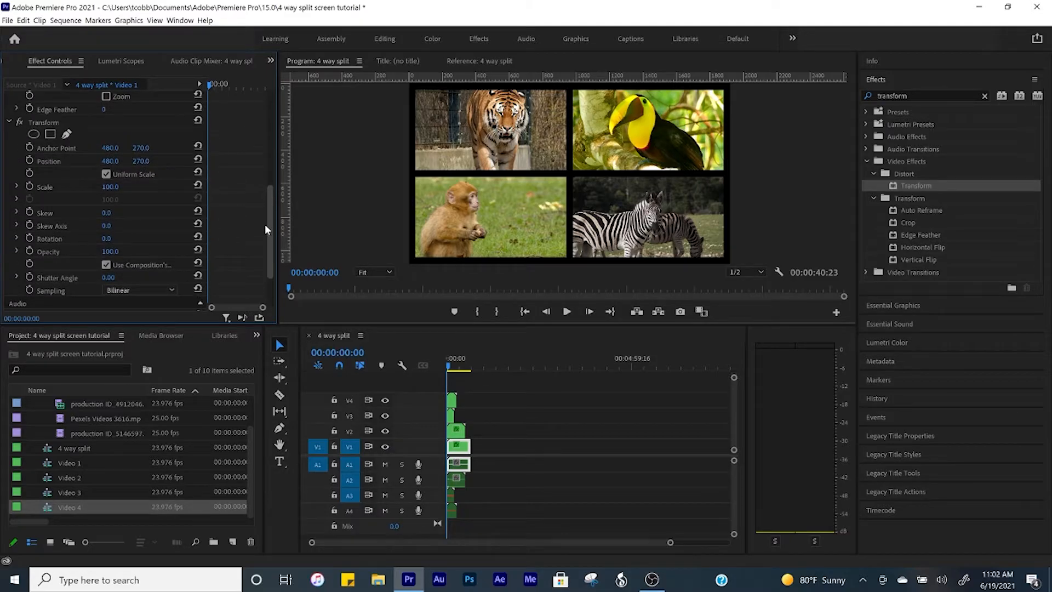
click(55, 122)
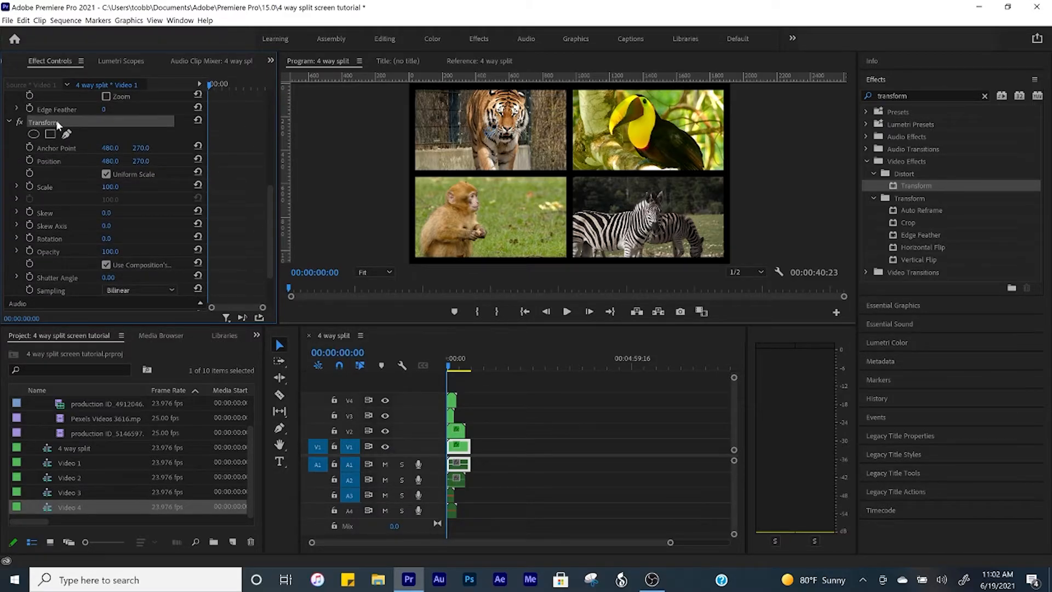
click(54, 160)
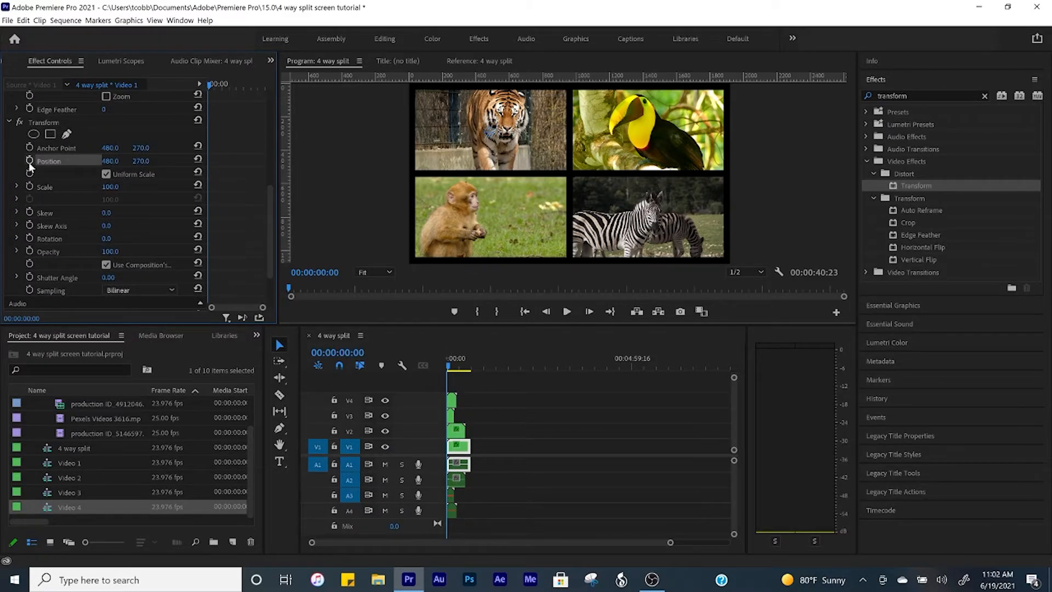
Step: Add Position keyframes in Video 1's Transform effect at 00:00:00:00 and 00:00:00:15
click(30, 161)
scroll(586, 532, up, 10)
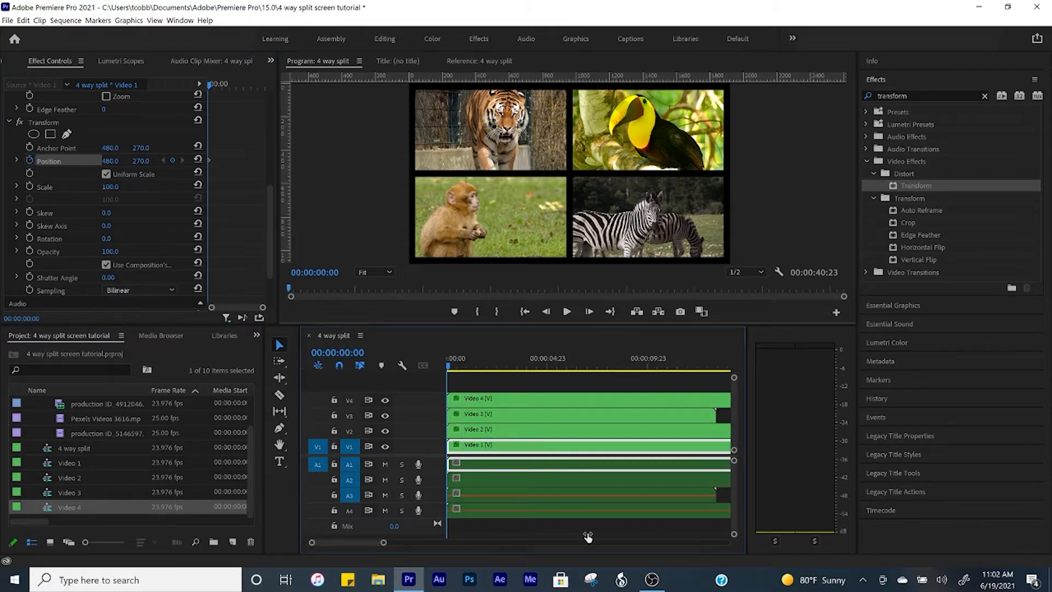
drag(448, 368, 494, 366)
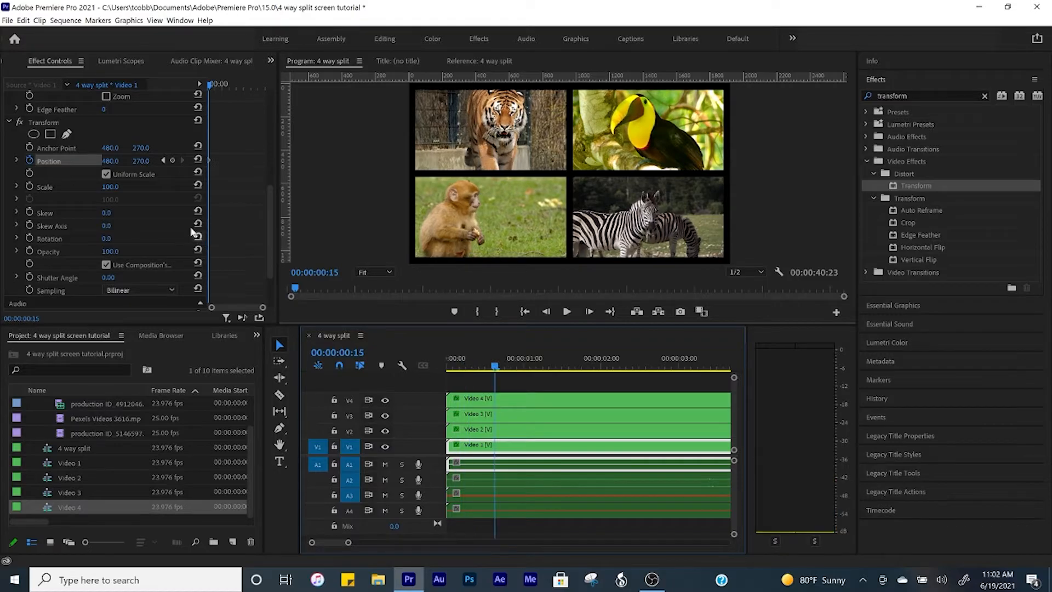
click(173, 160)
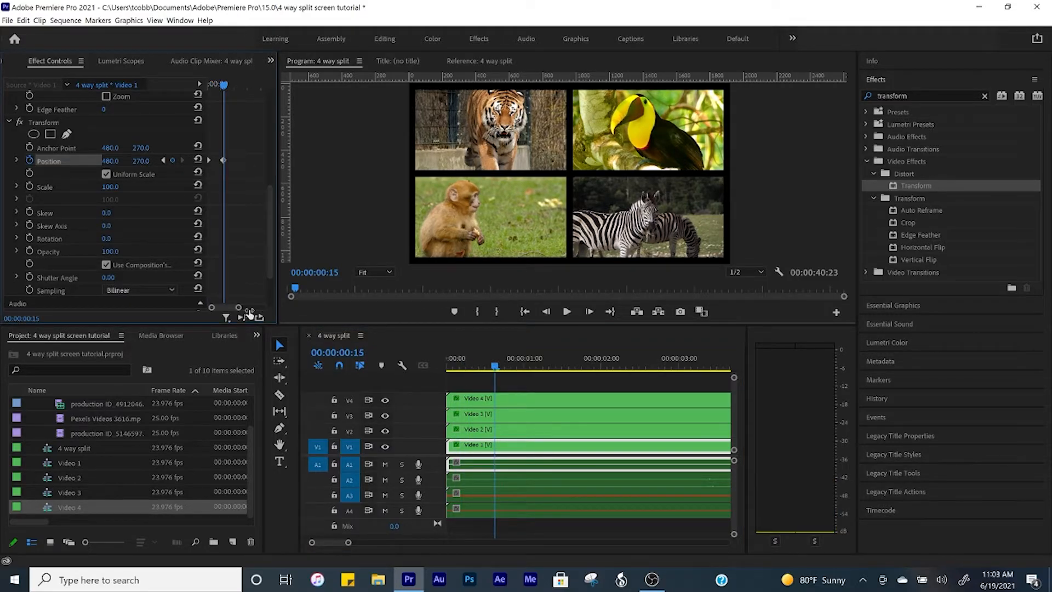
Step: Set the horizontal Position of Video 1's first Transform keyframe to -480 so the clip starts off-screen
click(163, 161)
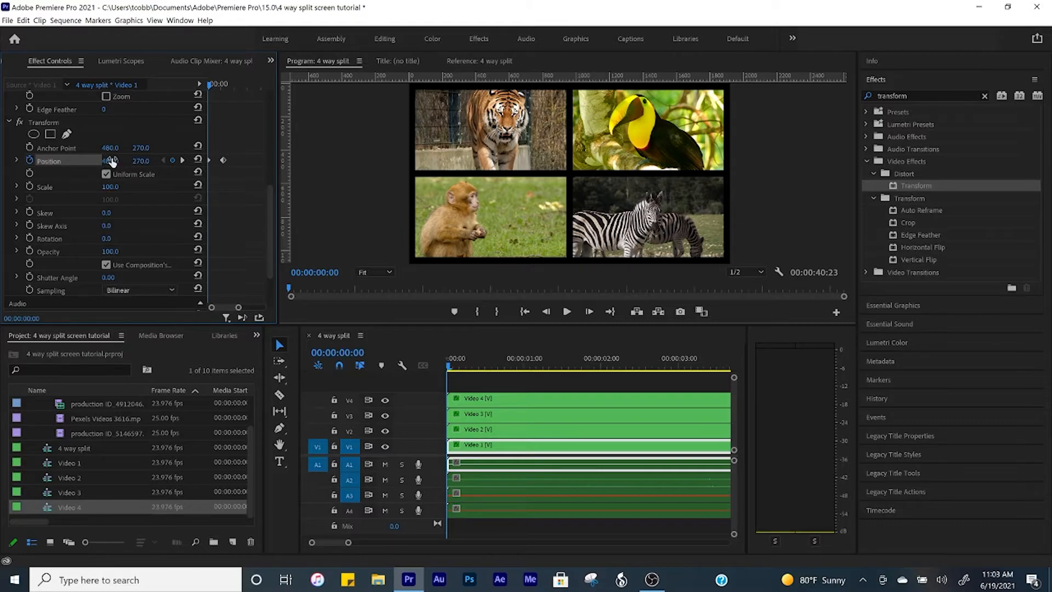
drag(112, 160, 13, 161)
drag(278, 228, 295, 228)
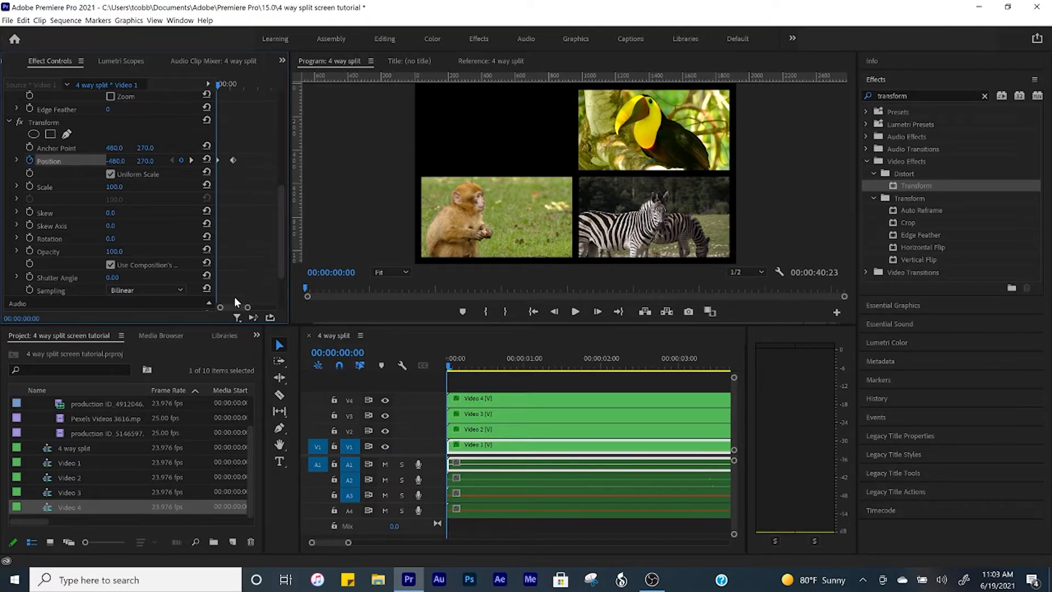
Step: Turn off the composition's shutter angle in Video 1's Transform effect and set the shutter angle to 180
click(110, 264)
click(119, 276)
text(1)
key(Return)
Step: Unlink all clips in the 4 way split sequence and delete the audio from all four audio tracks
drag(348, 542, 451, 543)
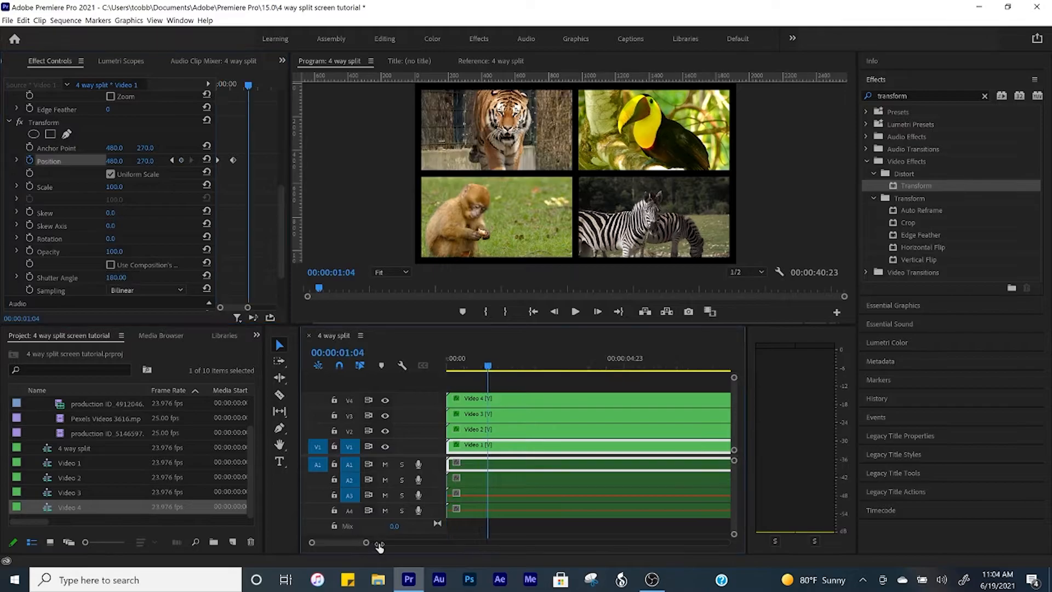
click(669, 462)
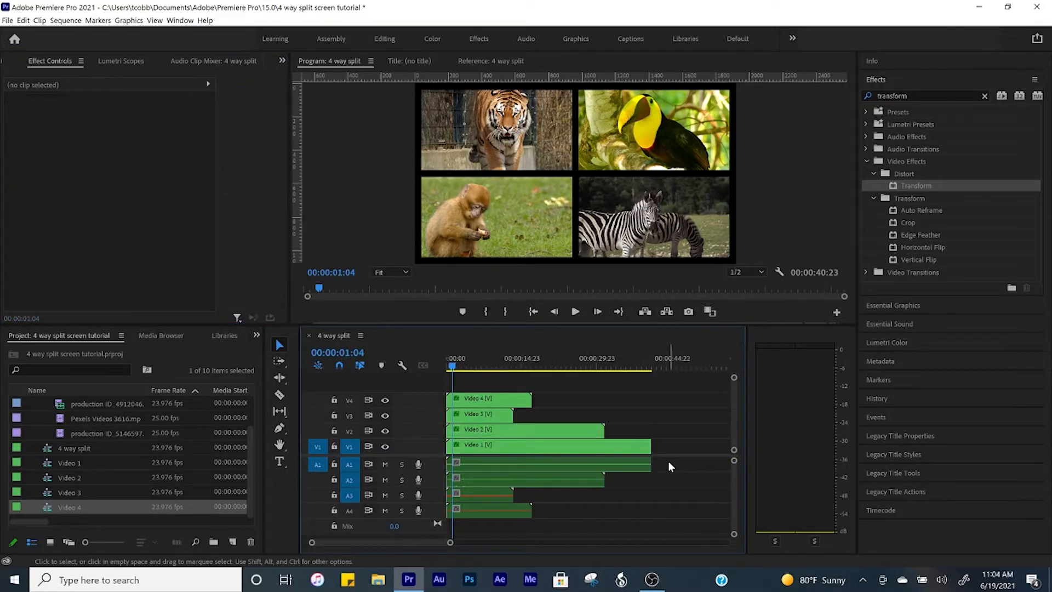
key(ctrl+a)
right_click(523, 463)
click(561, 252)
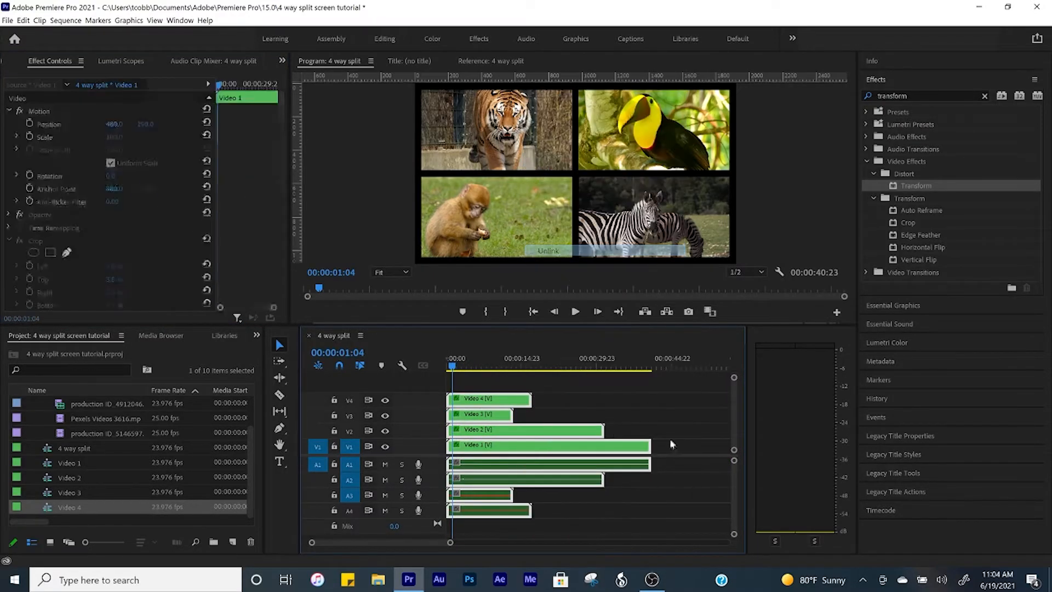
drag(665, 470, 508, 537)
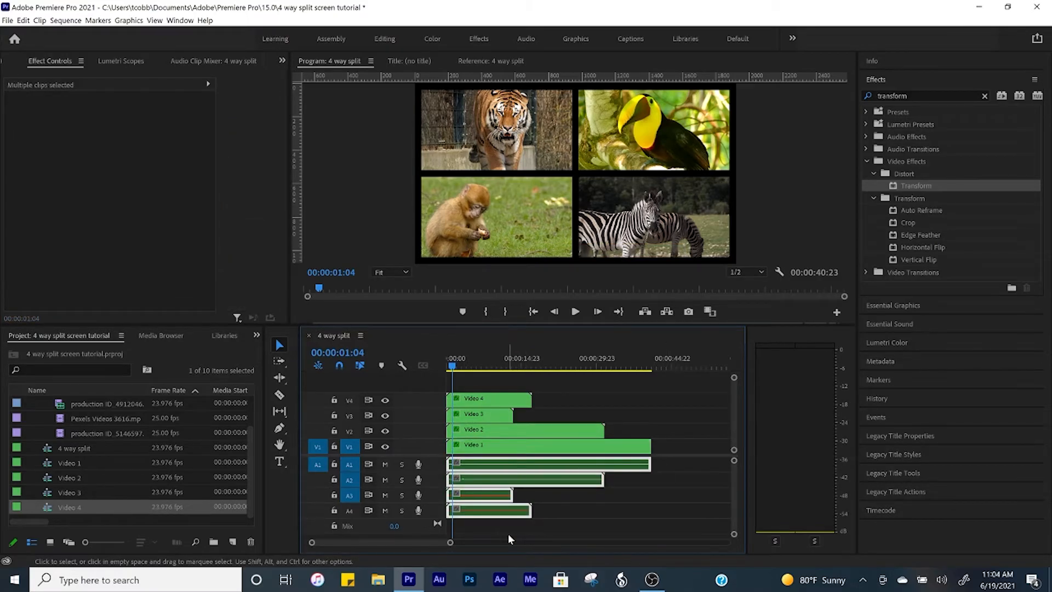
key(Delete)
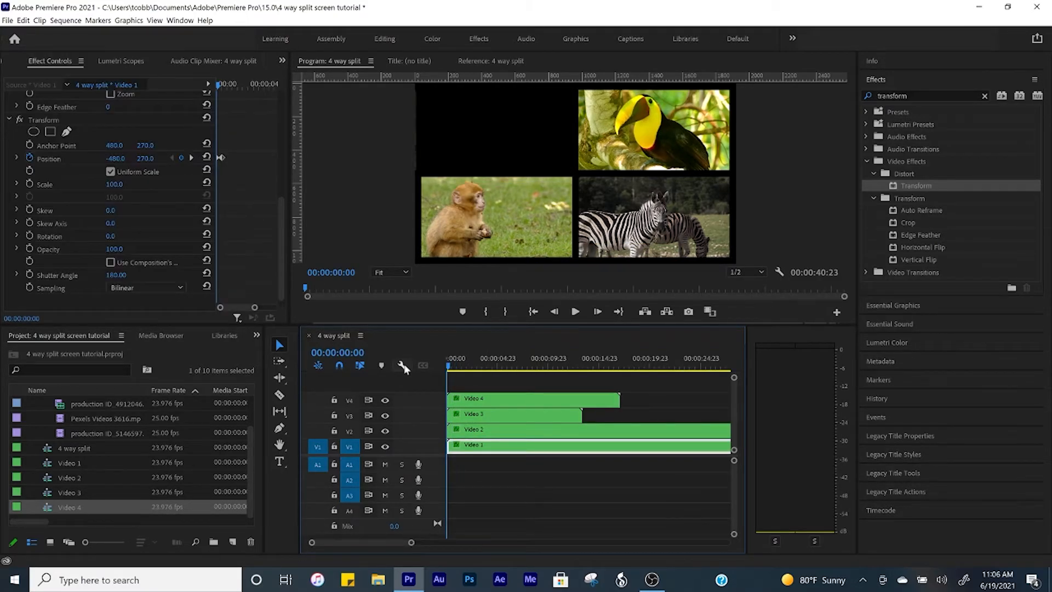
Step: Apply Ease In temporal interpolation to both of Video 1's Transform Position keyframes and play back the slide-in
key(space)
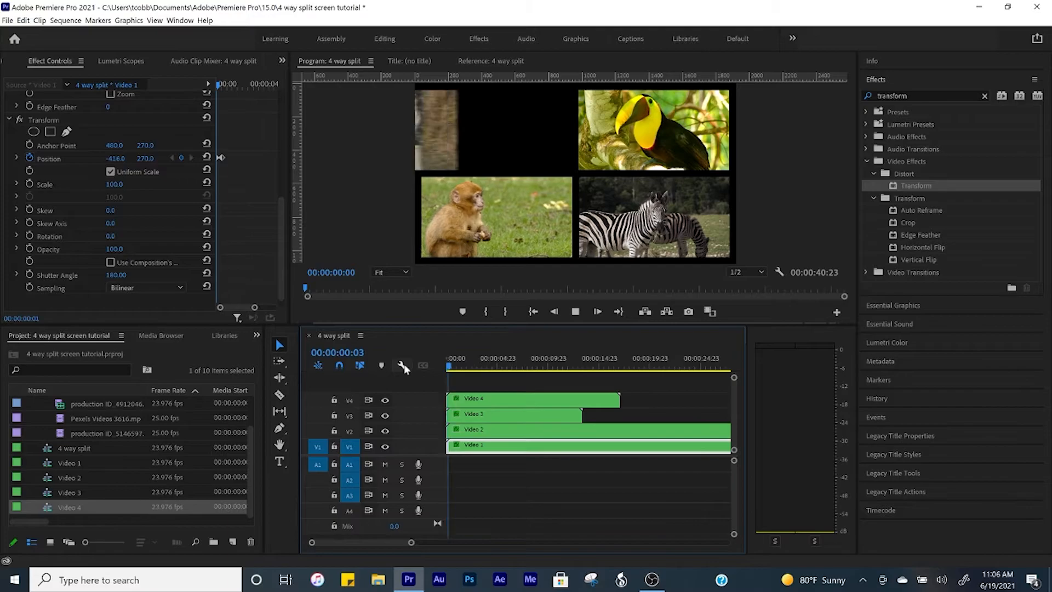
key(space)
drag(247, 144, 198, 173)
right_click(220, 159)
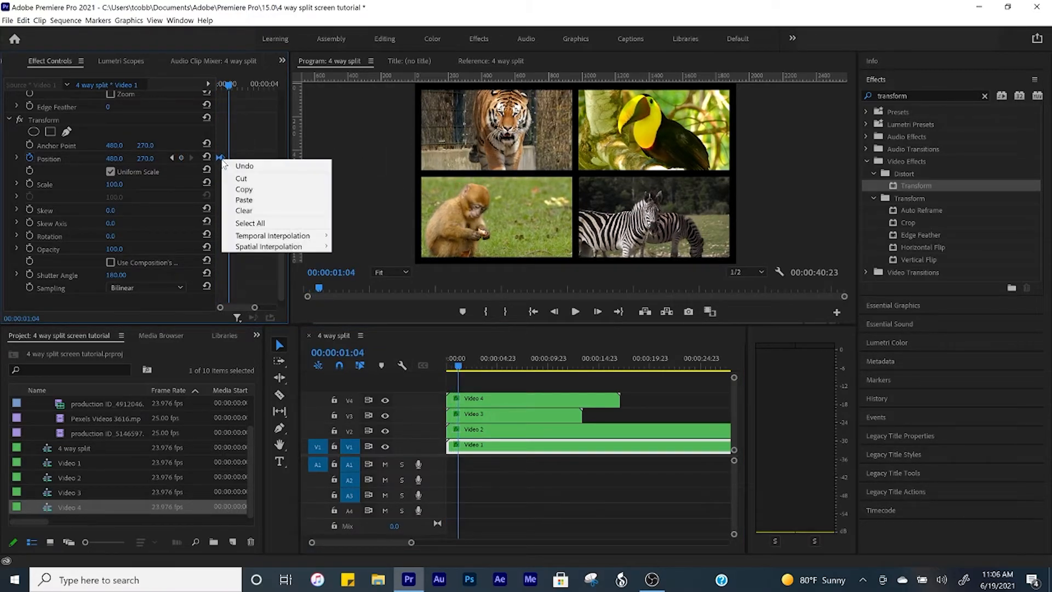
mouse_move(292, 239)
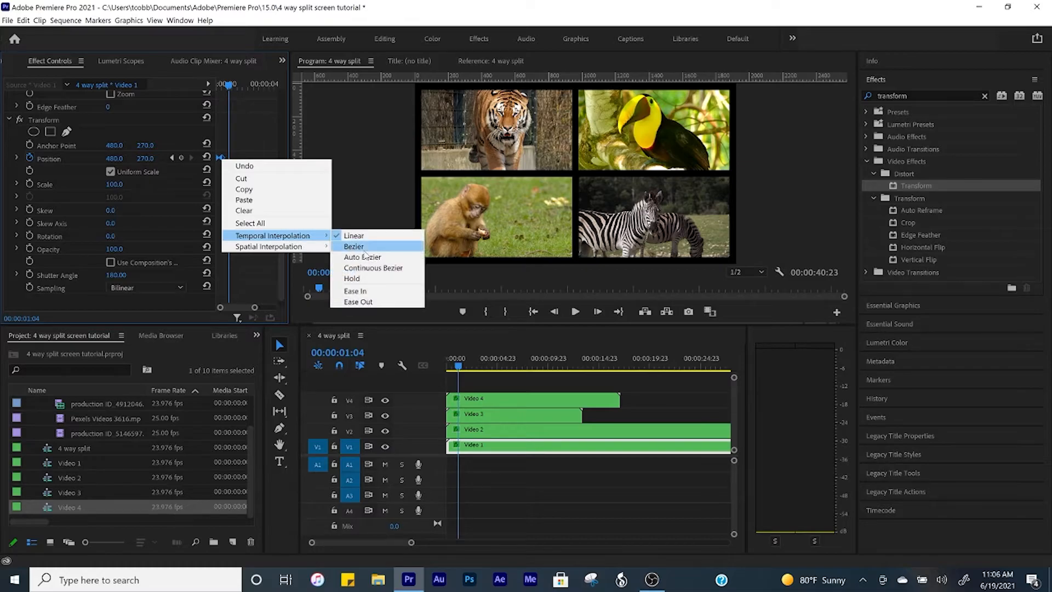
click(381, 296)
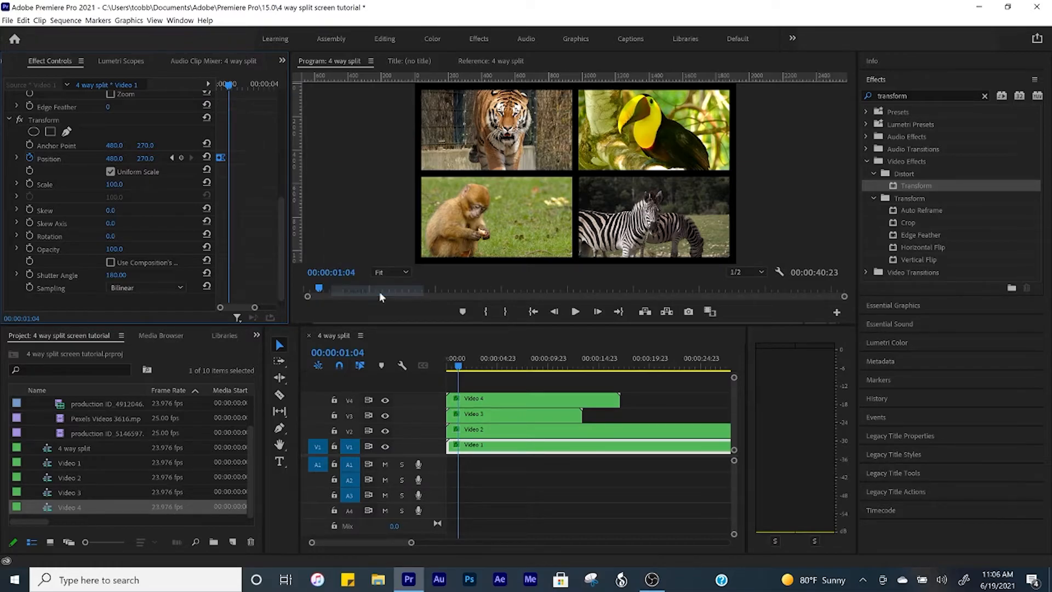
click(454, 365)
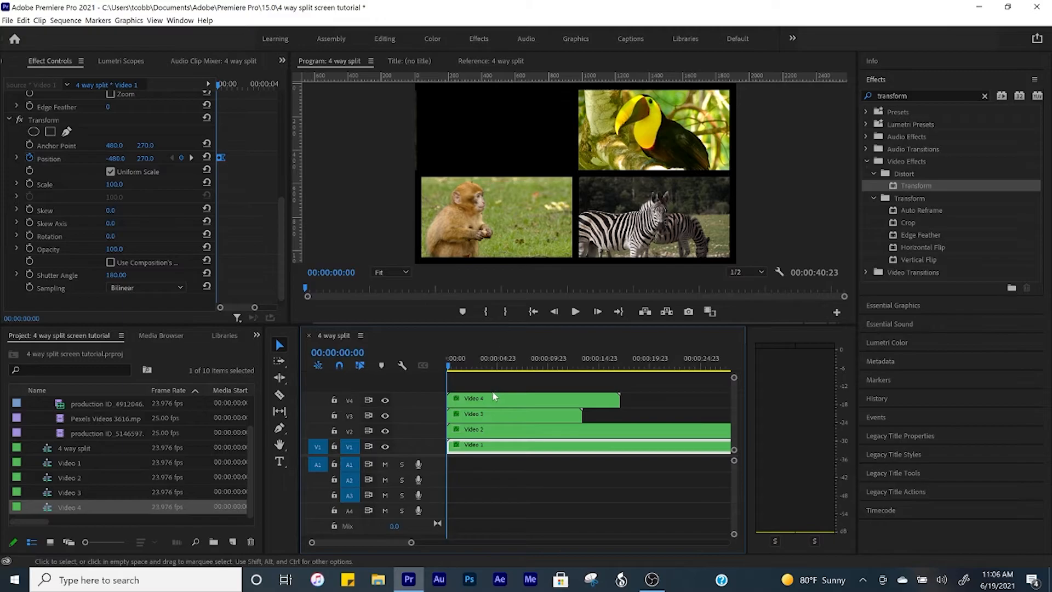
key(space)
key(space)
Step: Copy the keyframed Transform effect from the Video 1 clip to the Video 2 clip
click(57, 121)
right_click(58, 123)
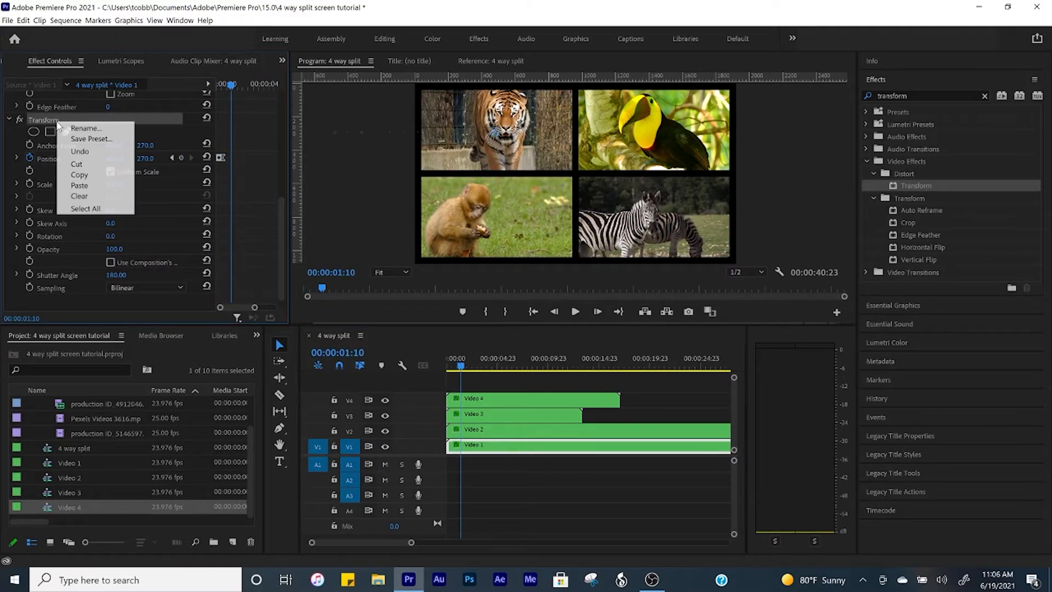
click(94, 176)
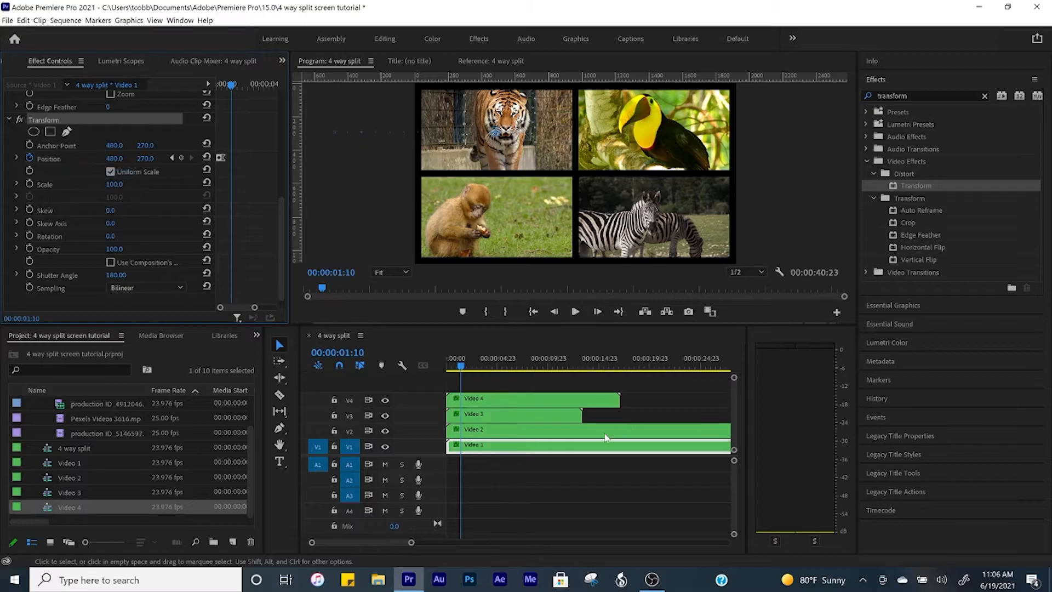
click(521, 429)
drag(277, 123, 277, 164)
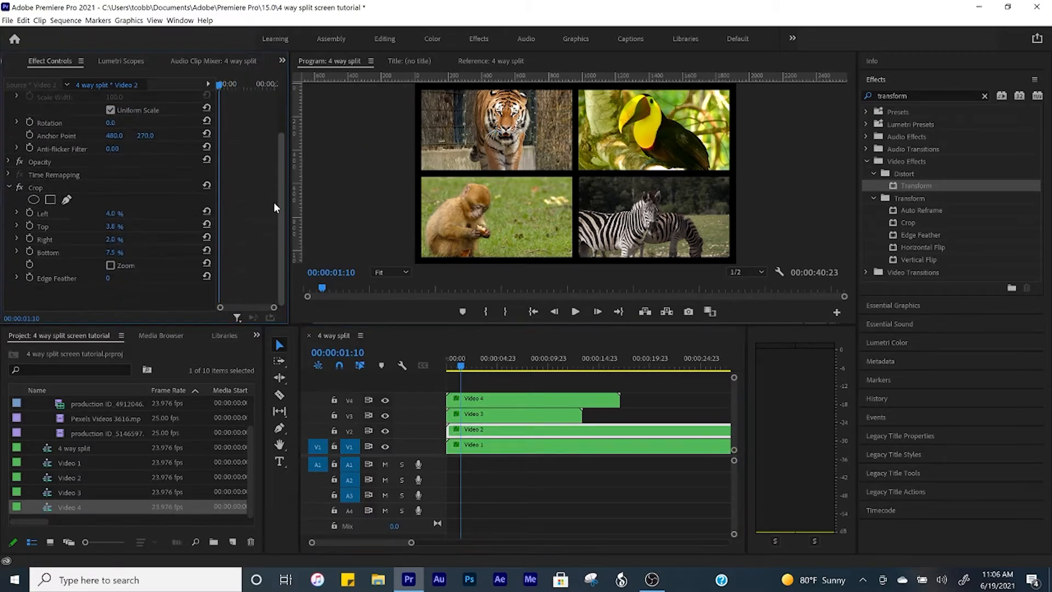
right_click(64, 298)
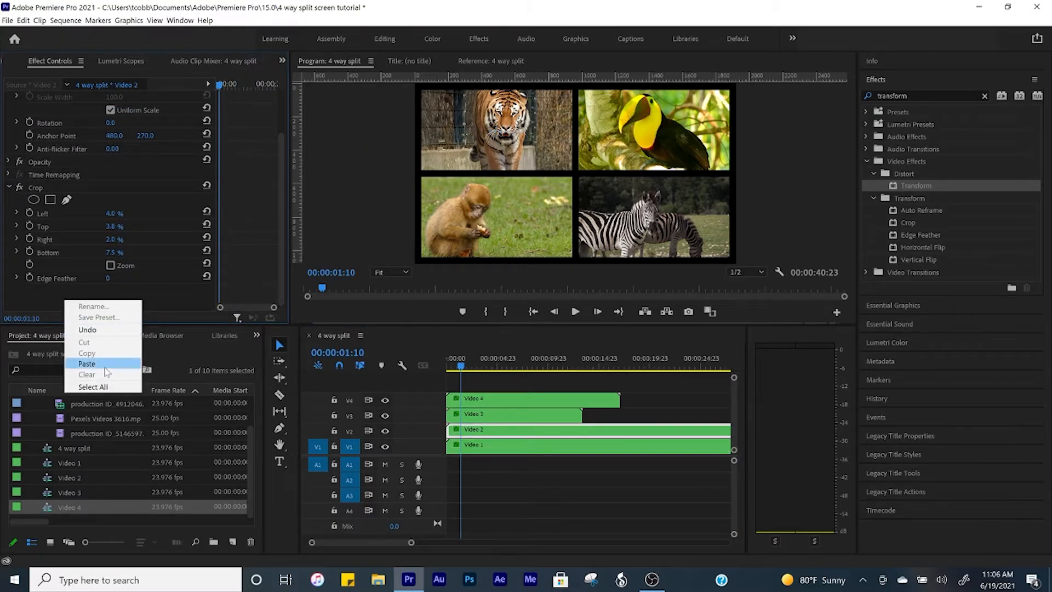
click(101, 364)
Step: Set the starting Position keyframe of Video 2's Transform effect to 480, -290 and preview its drop from above
drag(278, 126, 280, 223)
drag(274, 307, 260, 307)
key(Home)
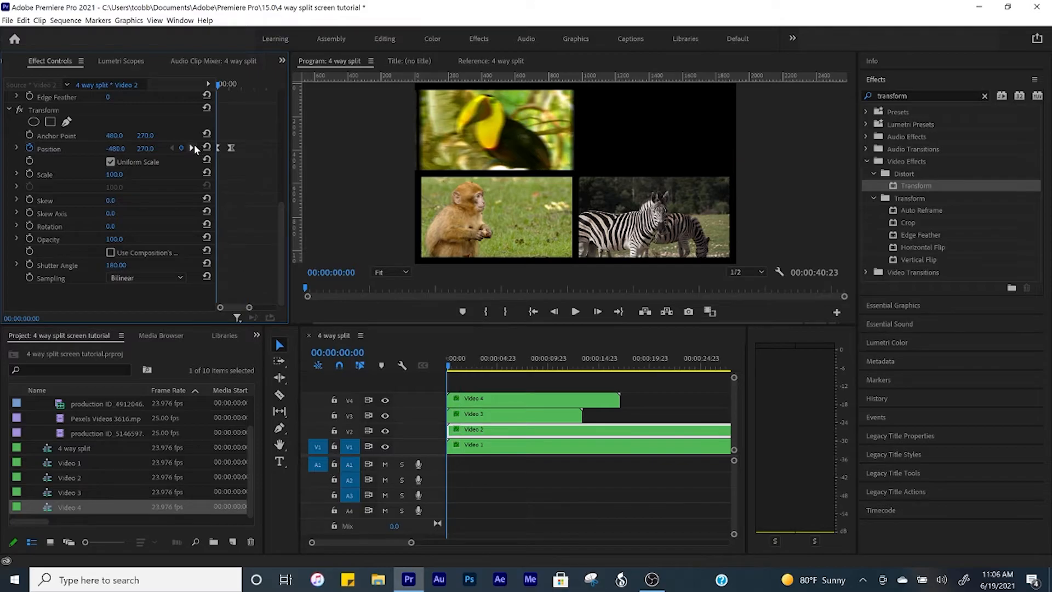
click(118, 148)
text(480)
key(Return)
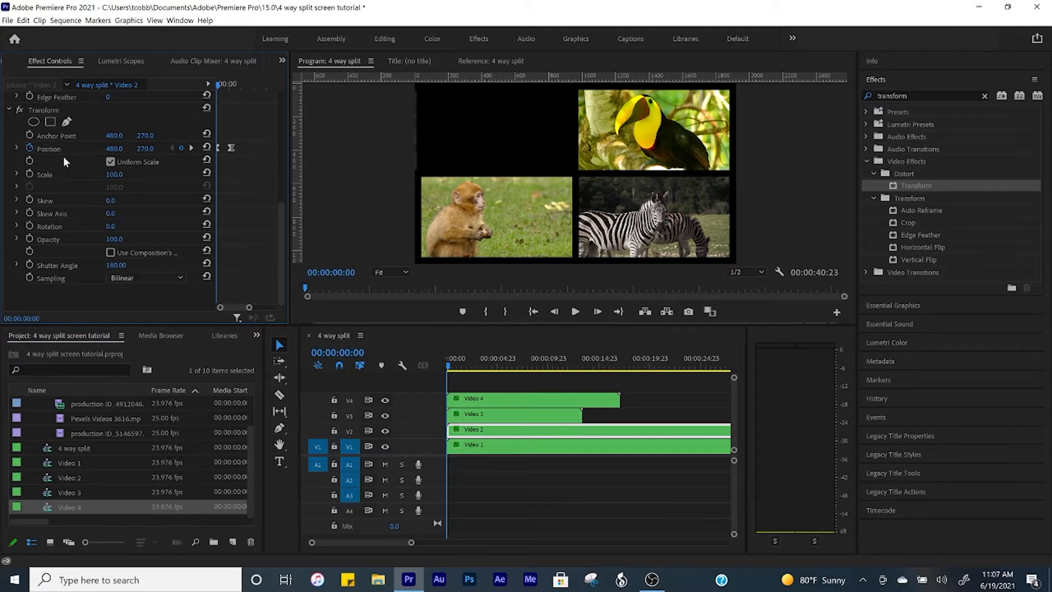
drag(146, 149, 170, 150)
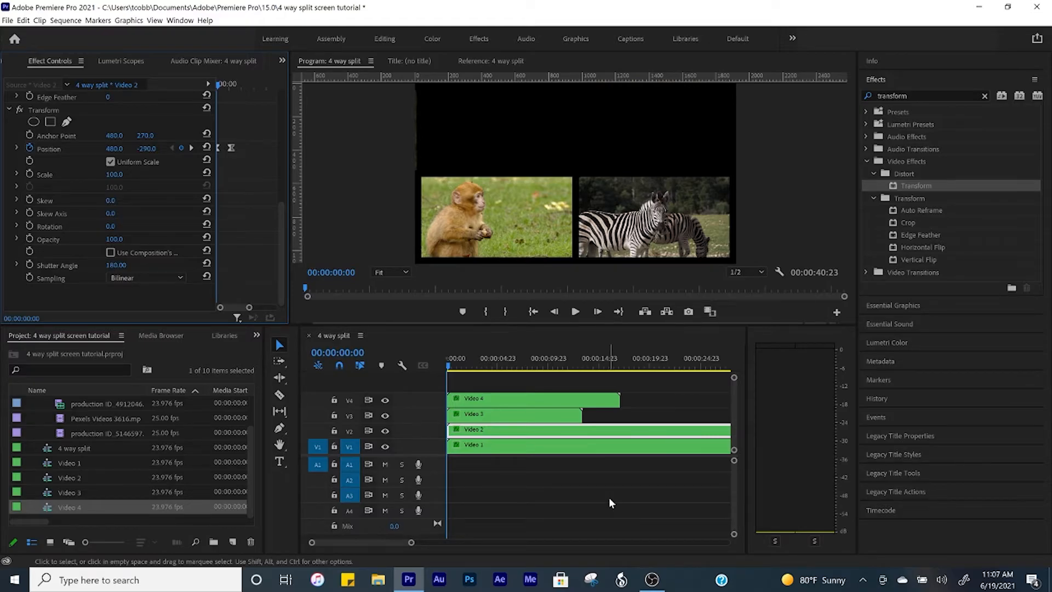
key(space)
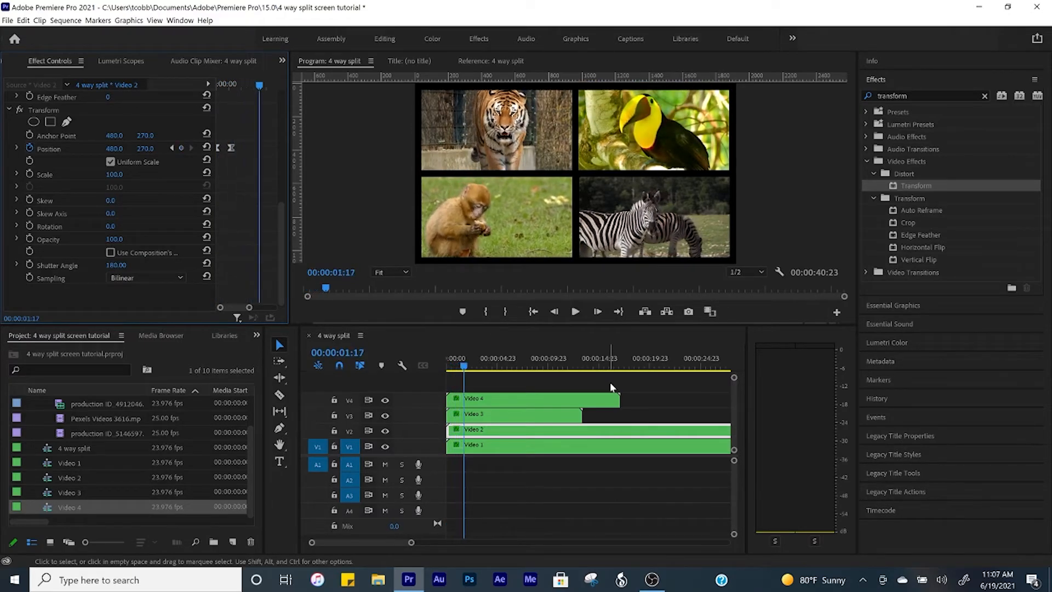
right_click(54, 108)
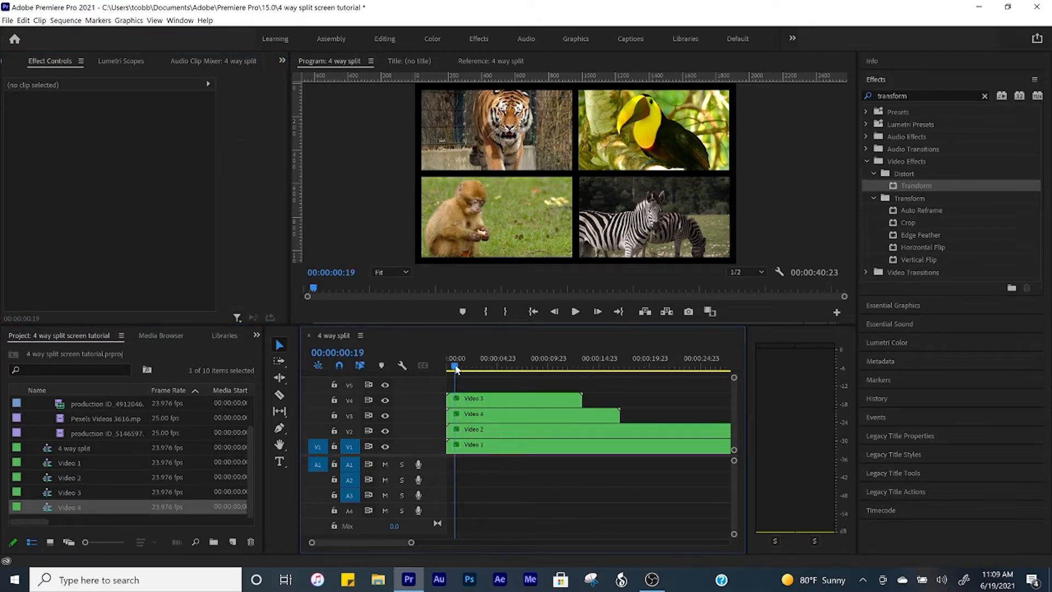
Step: Play the sequence from the start to review the entrance animations of all four clips
drag(454, 365, 442, 367)
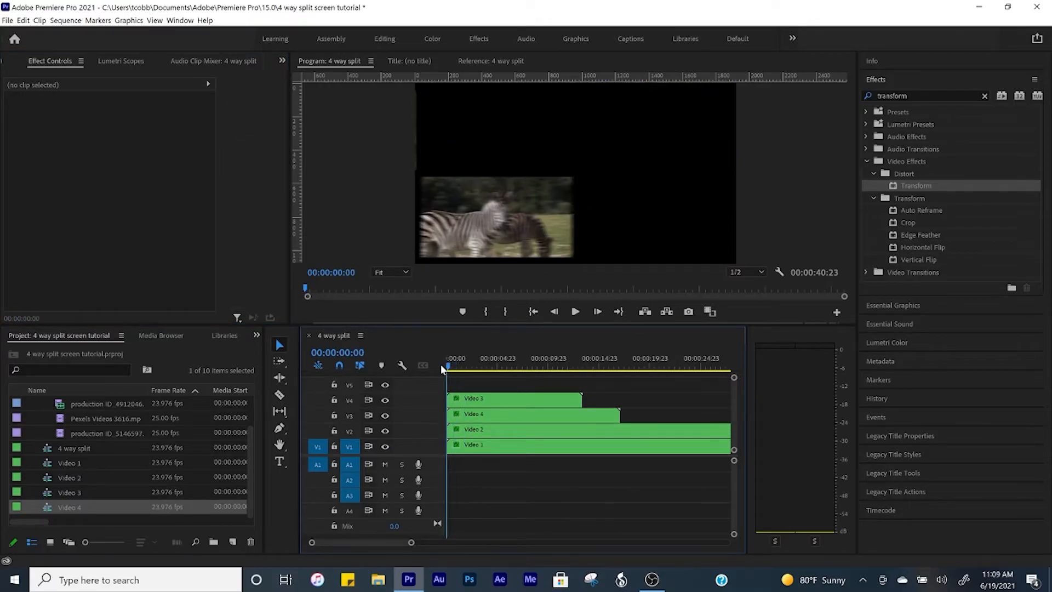
key(space)
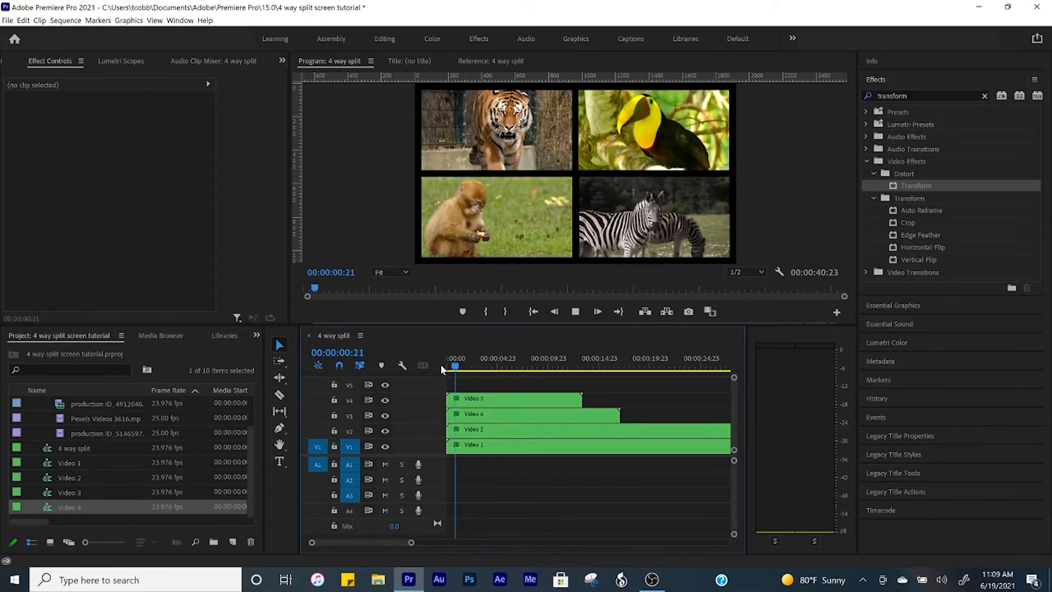
key(space)
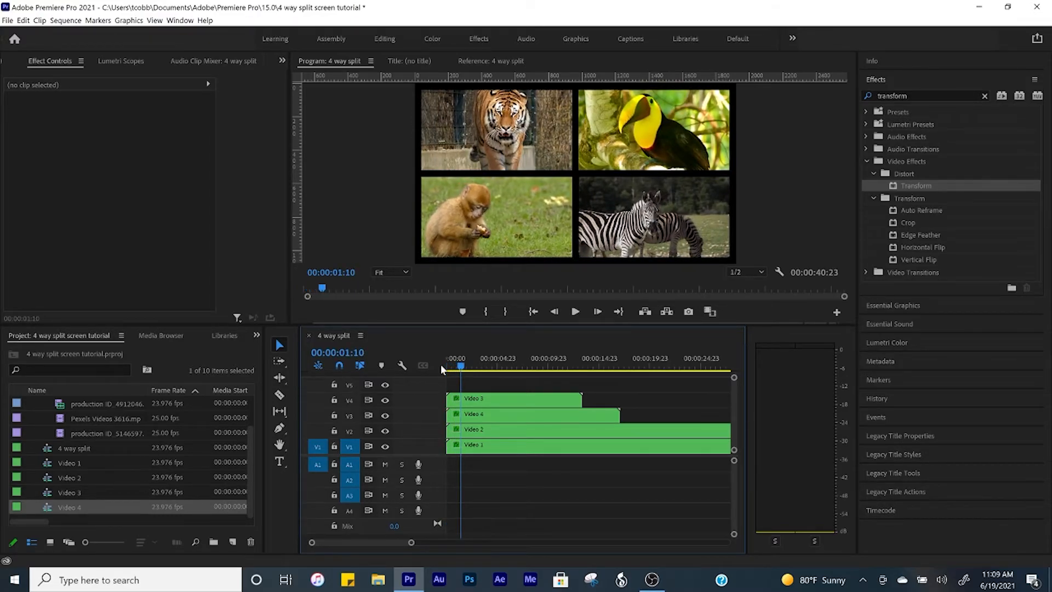
Step: Move the Video 2 clip to start at 00:00:00:15 and place the playhead at 00:00:01:00
drag(461, 366, 454, 368)
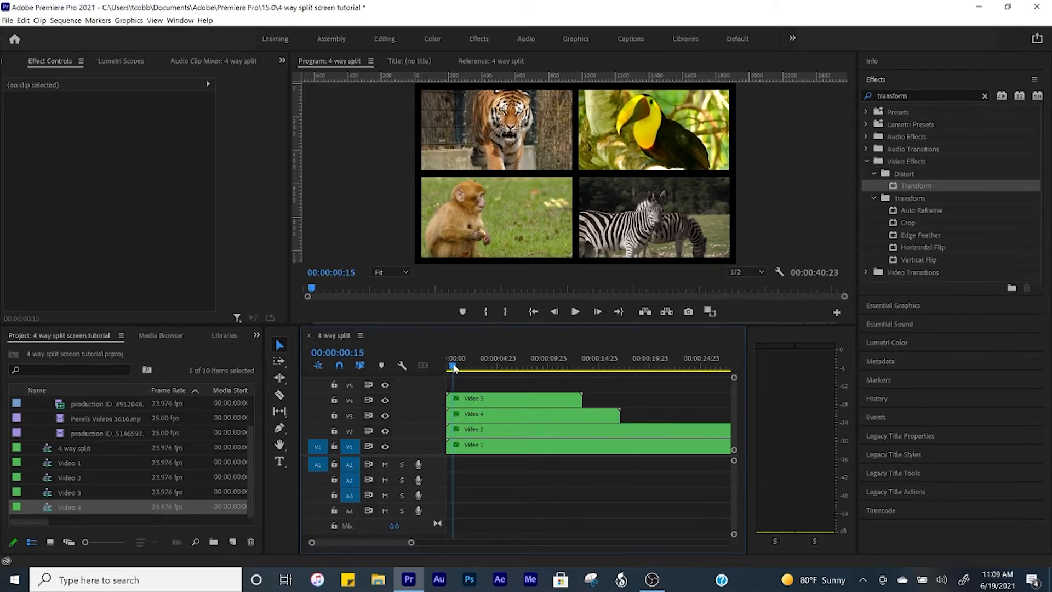
drag(469, 433, 474, 431)
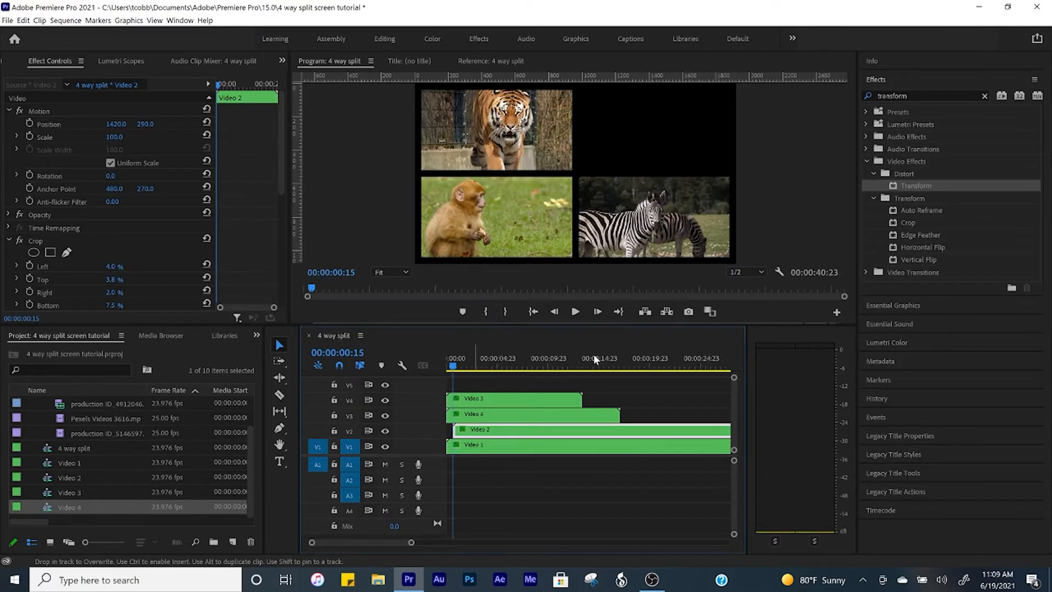
drag(456, 365, 458, 368)
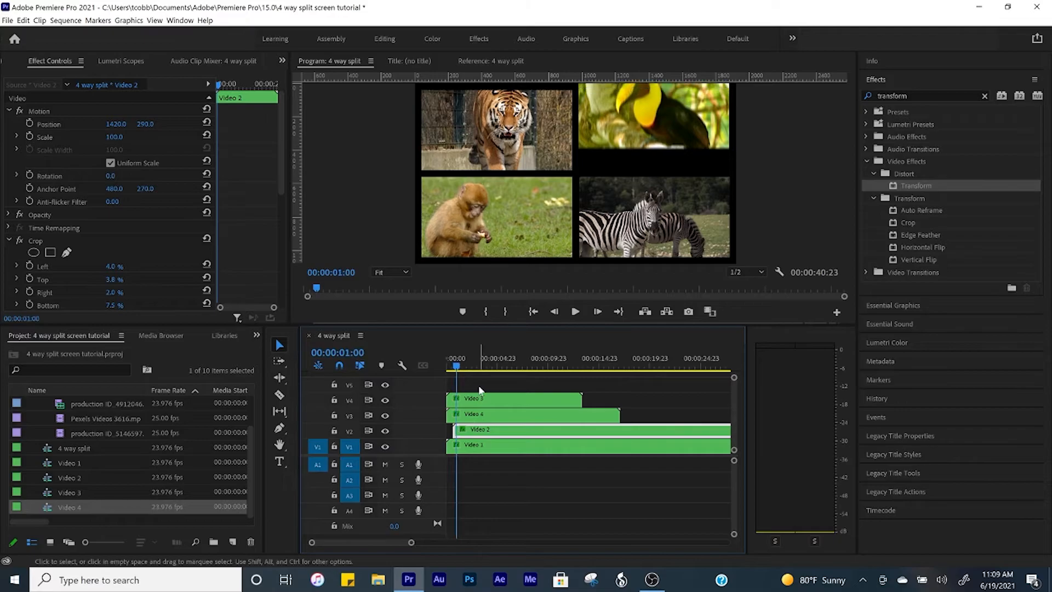
Step: Move the Video 3 clip to start at 00:00:01:00 and stagger the Video 4 clip so it starts about half a second after it
drag(467, 400, 474, 403)
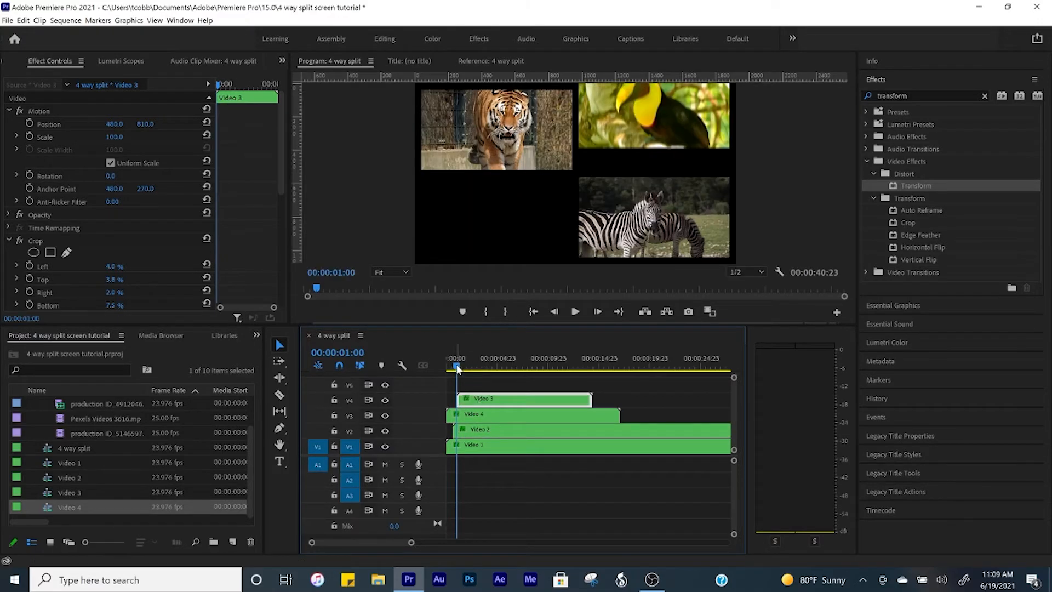
drag(457, 368, 464, 369)
drag(474, 417, 492, 418)
Step: Play the sequence from the start to review the staggered entrances of the four clips
key(Home)
click(505, 388)
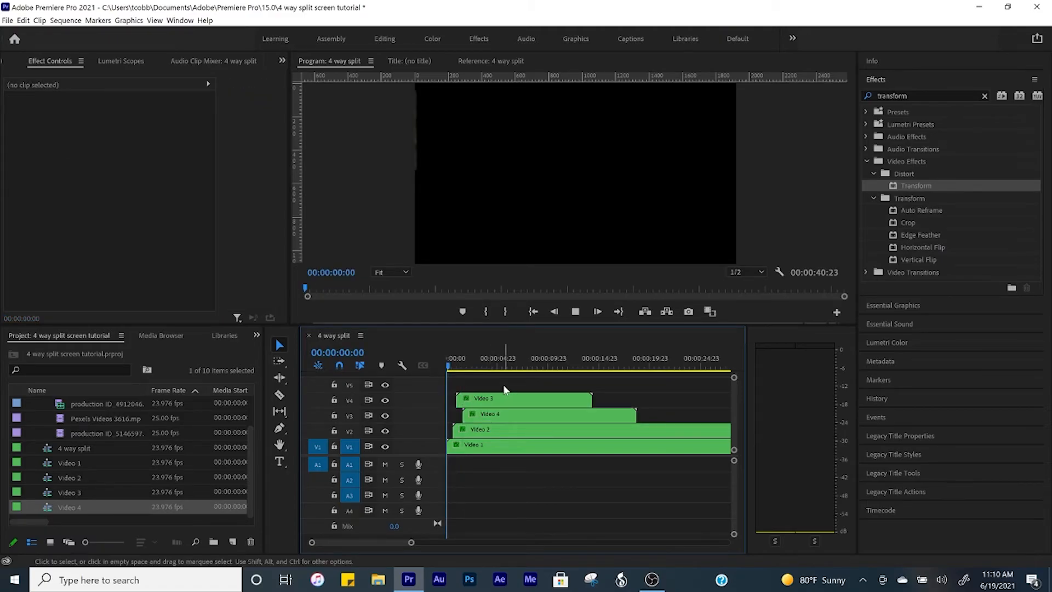
key(space)
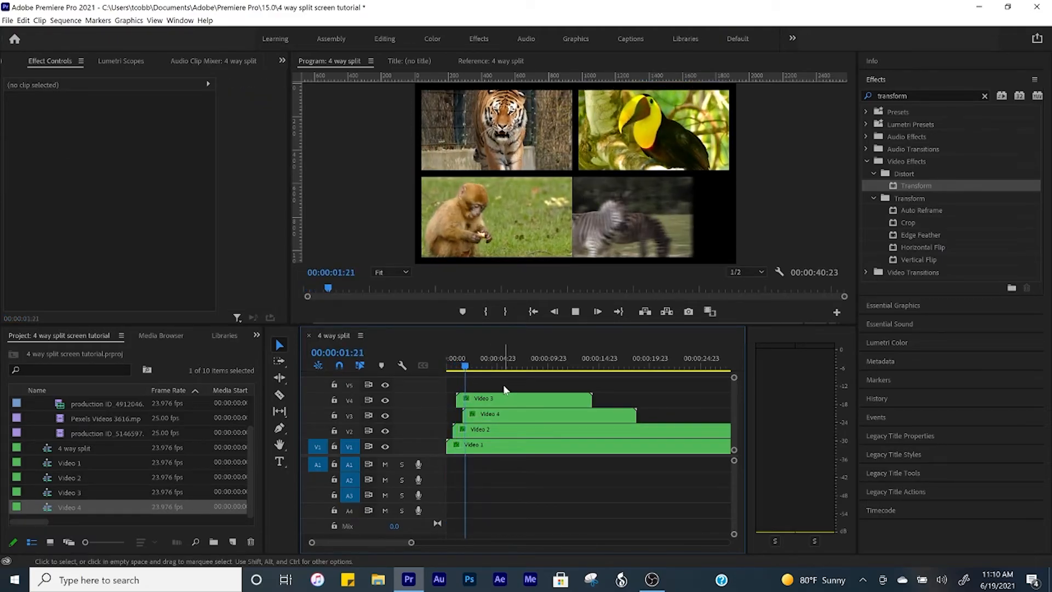
Step: Cut all four clips at 00:00:13:02 and delete everything after the cut
drag(501, 369, 528, 369)
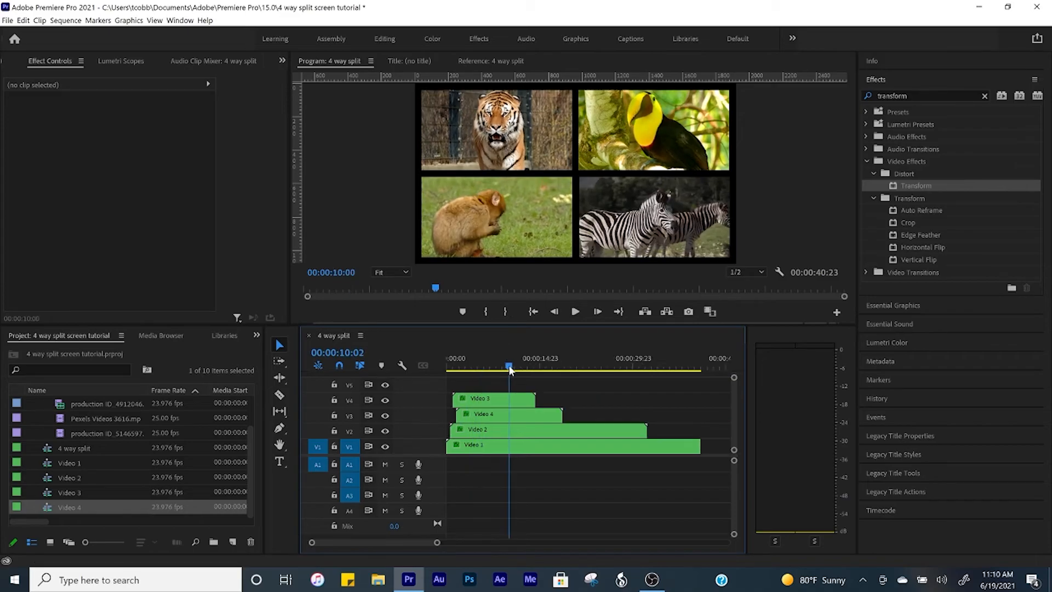
drag(570, 384, 525, 467)
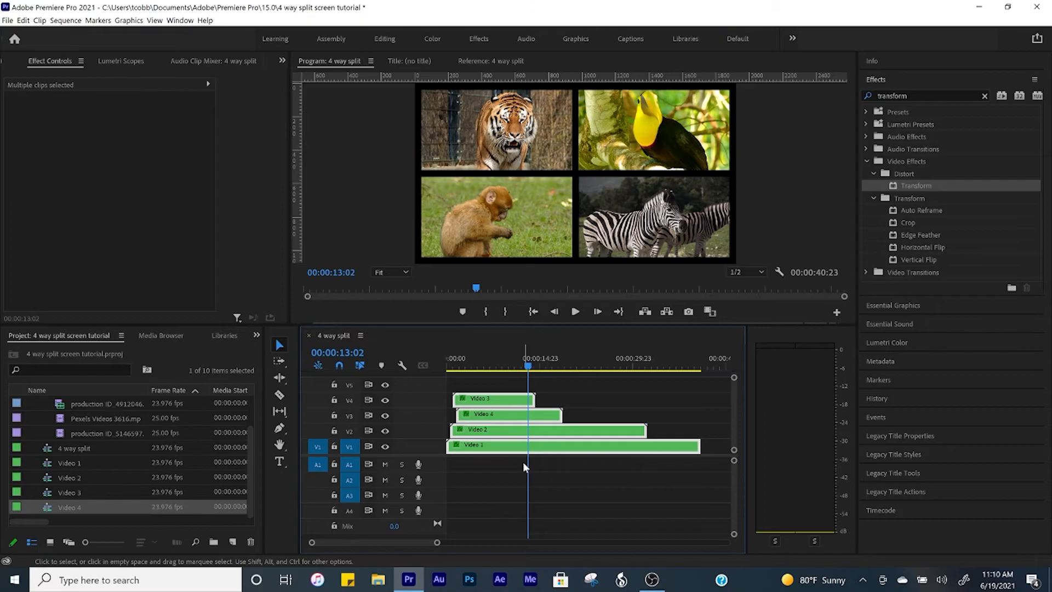
key(ctrl+k)
drag(666, 382, 533, 473)
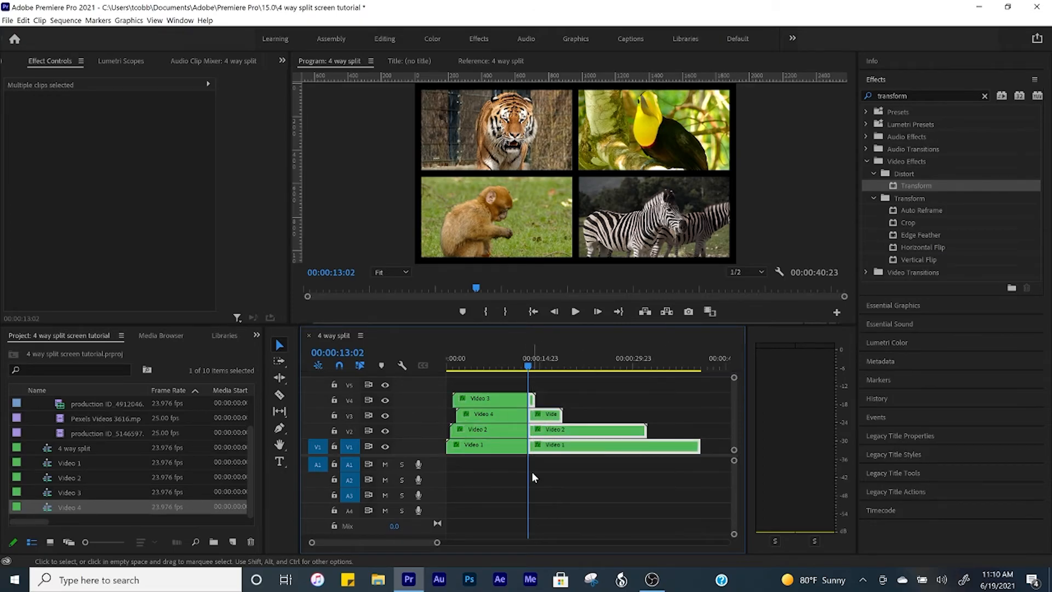
key(Delete)
Step: Nest the four clips into a sequence named "Video" and move the nest up to track V2
key(Home)
drag(547, 384, 430, 452)
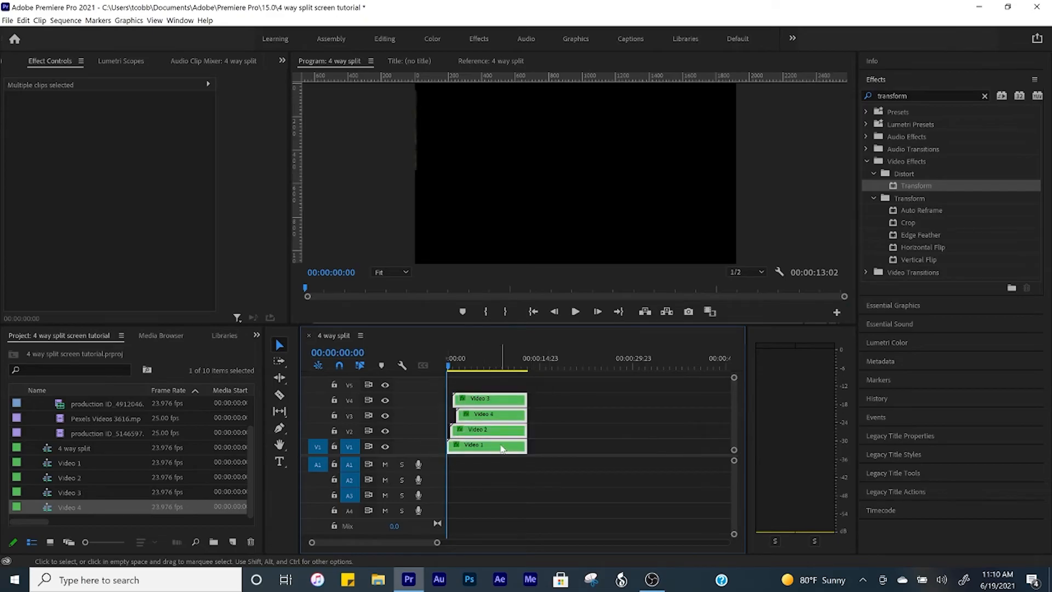
right_click(501, 432)
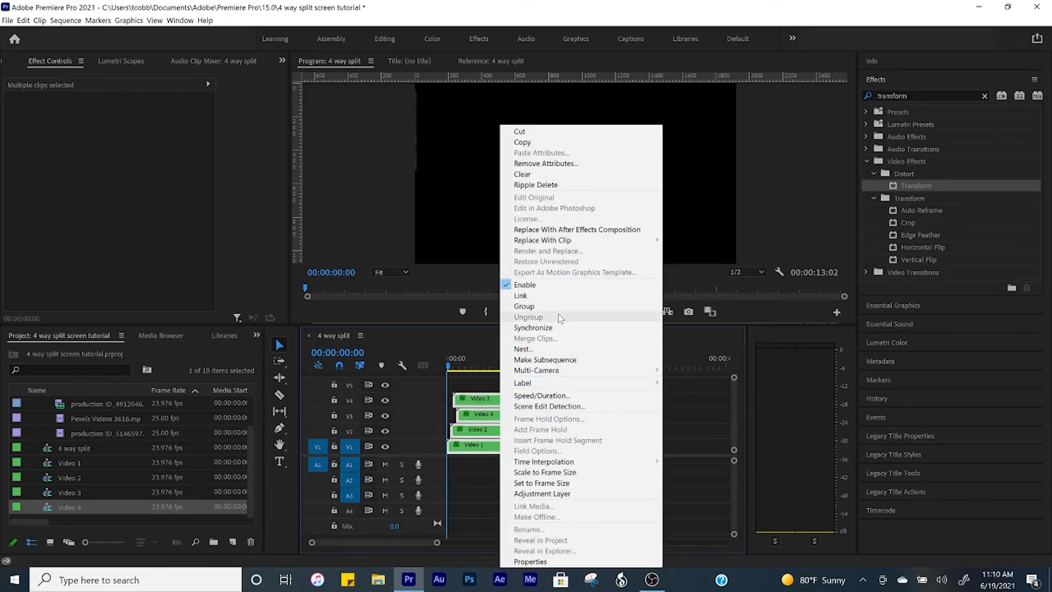
click(548, 349)
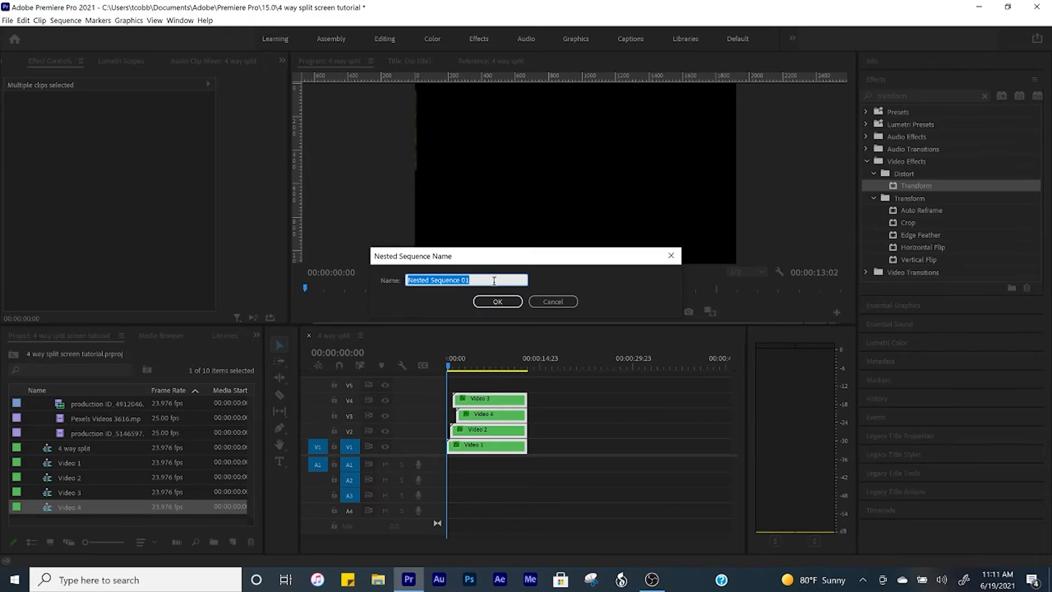
text(Video)
click(498, 301)
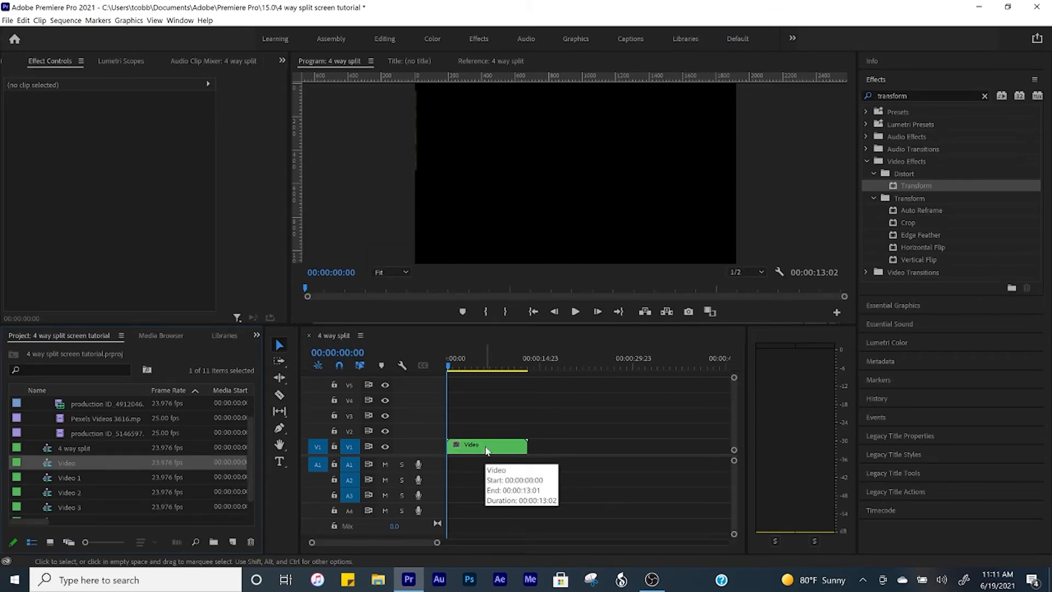
drag(486, 449, 557, 444)
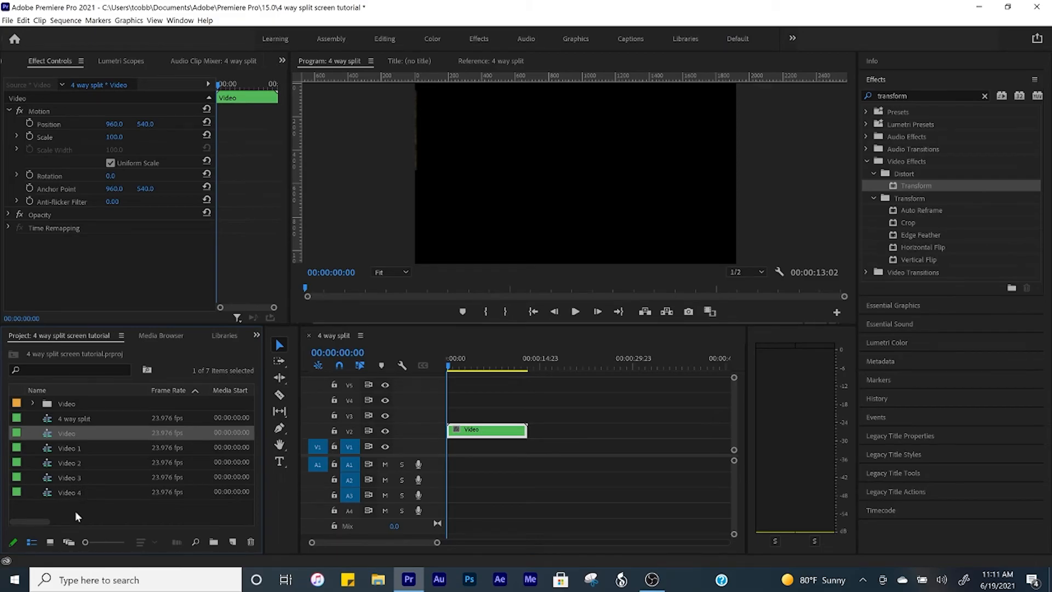
Step: Import the Background image and place it on track V1 beneath the Video nest, matching the nest's length
double_click(75, 511)
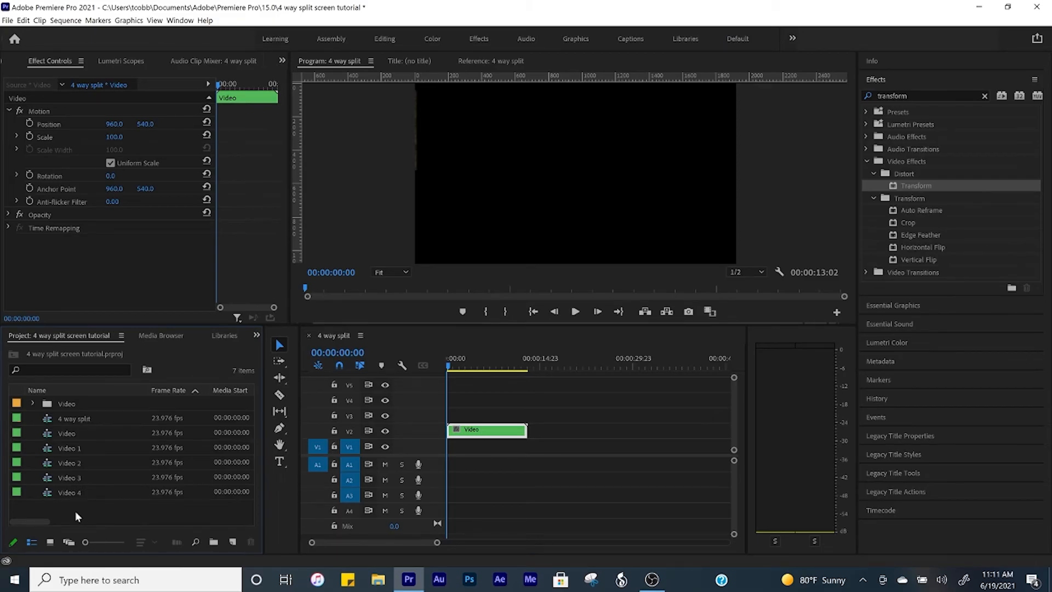
click(210, 56)
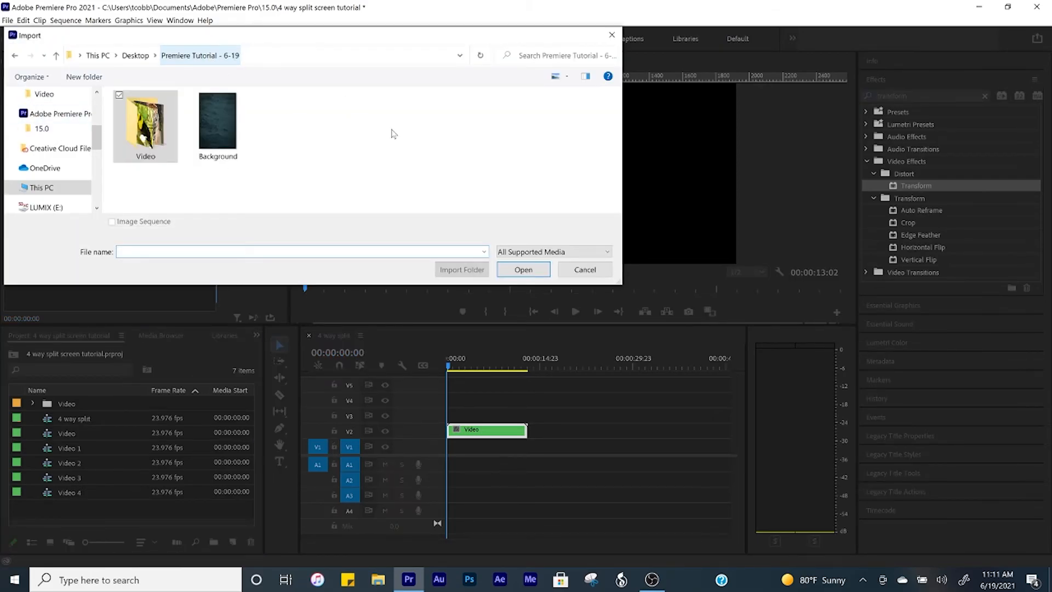
click(219, 121)
click(513, 269)
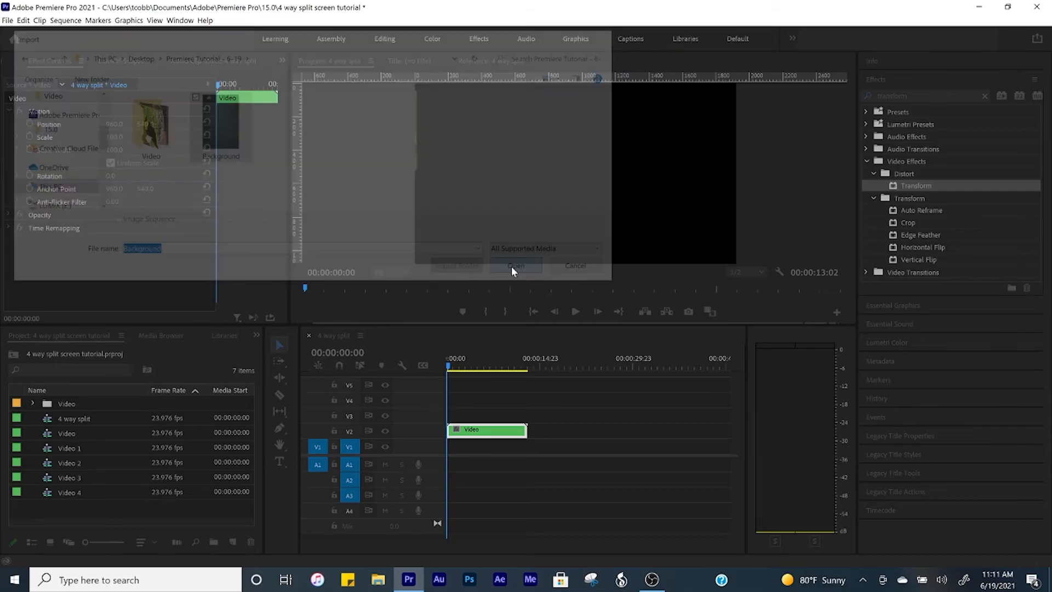
drag(248, 415, 524, 446)
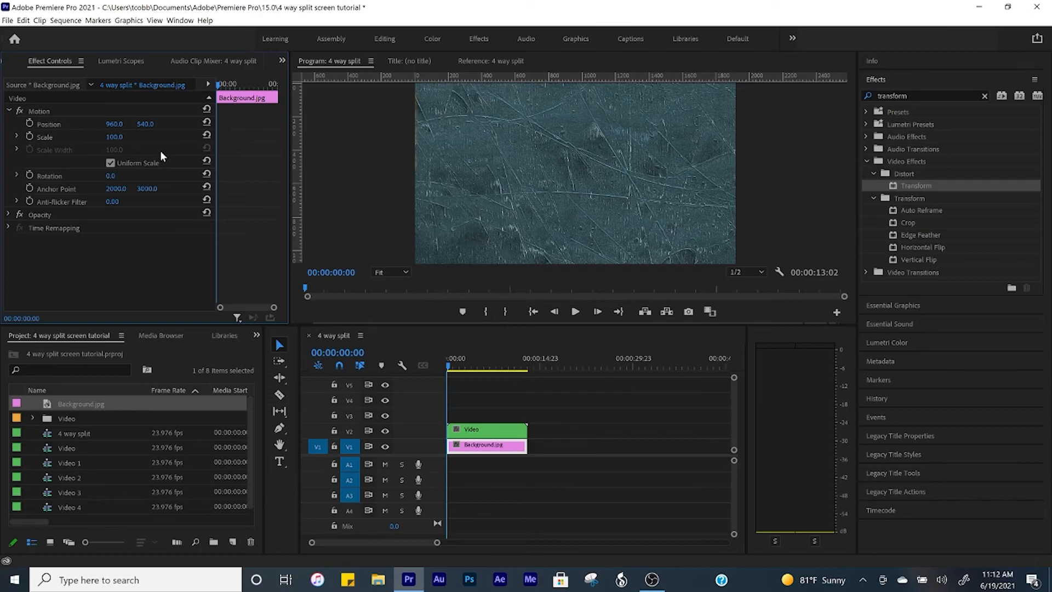
Step: Keyframe the Position of Background.jpg from 1074, 734 at the start to 942, 481 at 00:00:13:01, and return to the start
drag(109, 127, 2, 145)
click(29, 123)
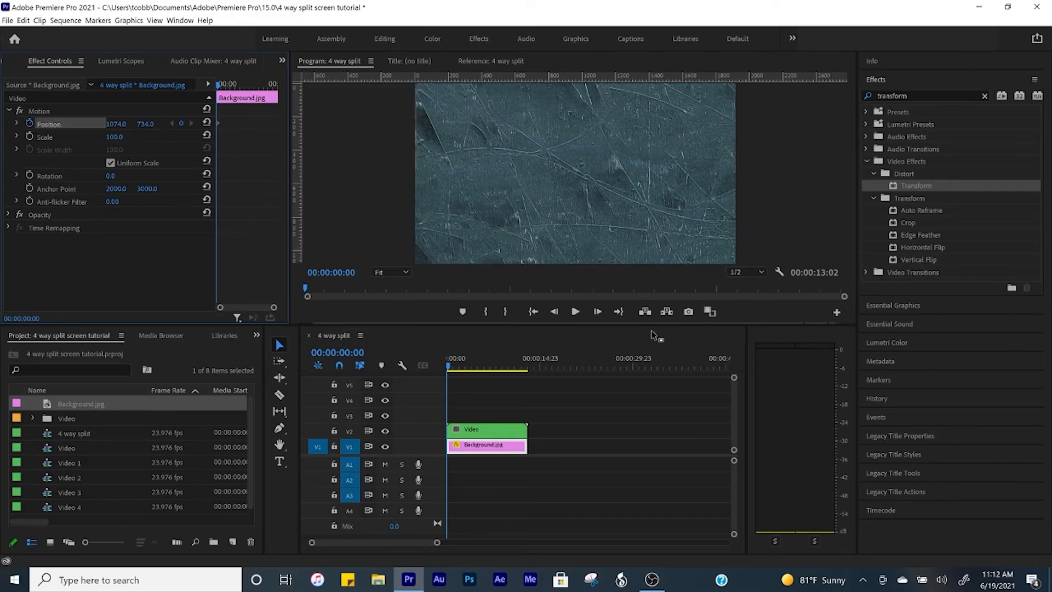
key(End)
drag(116, 124, 6, 124)
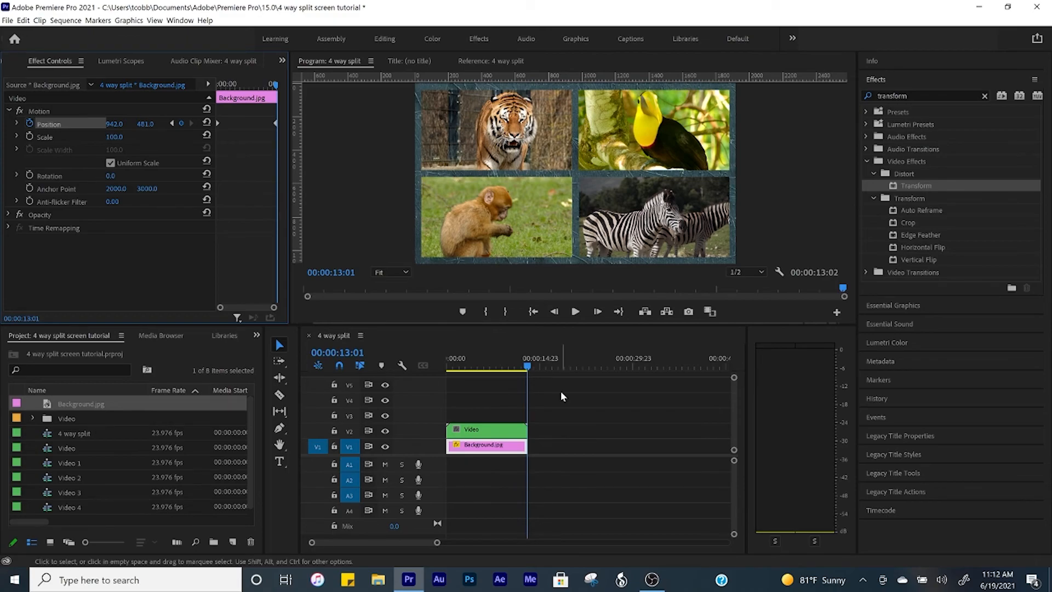
key(Home)
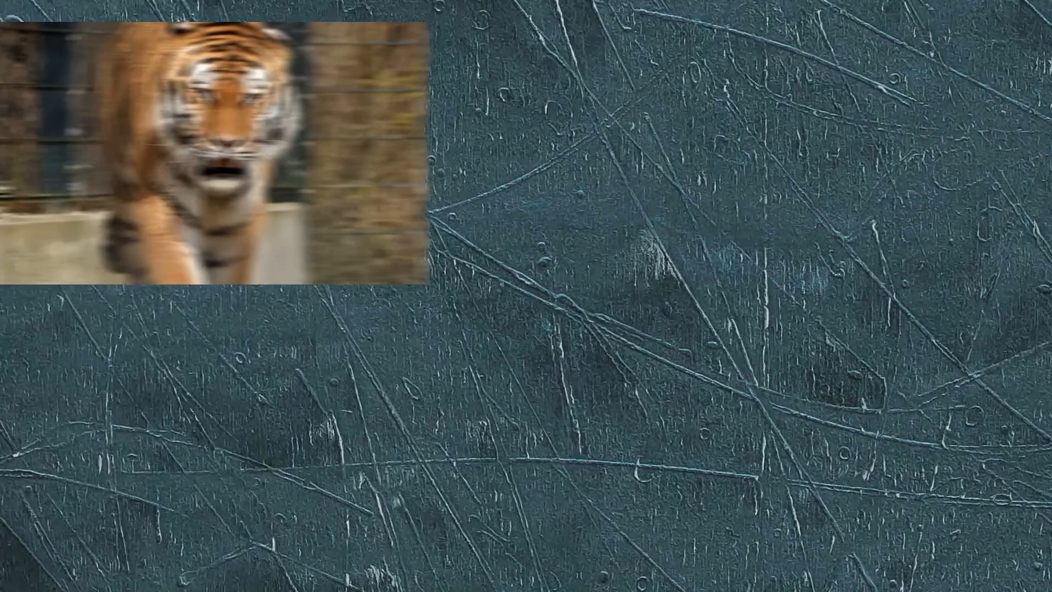